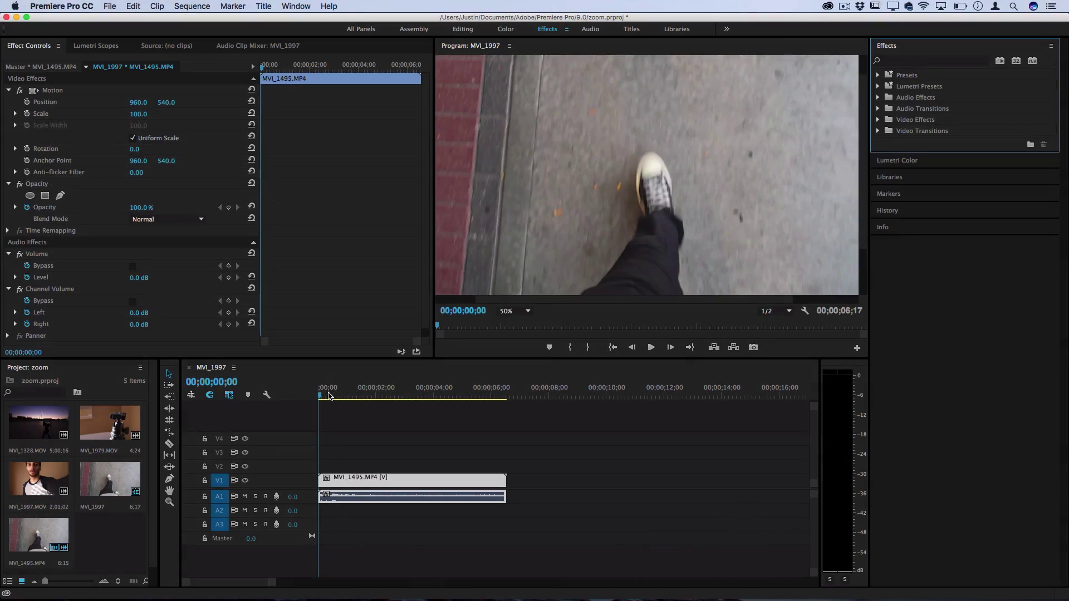
Step: Preview the walking clip MVI_1495.MP4 and return to its start
key(space)
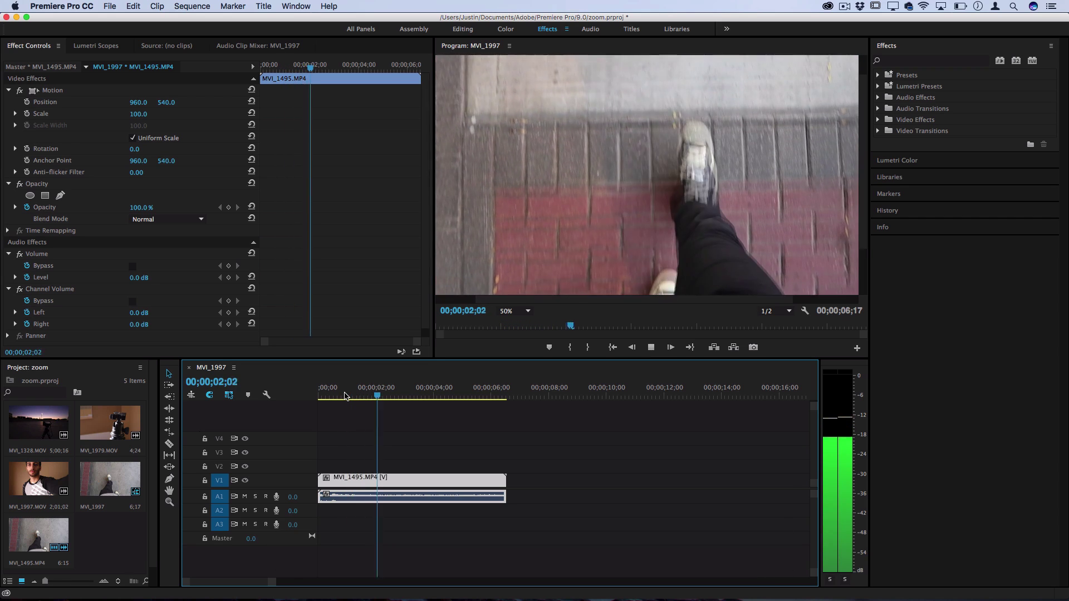
key(space)
drag(368, 400, 262, 386)
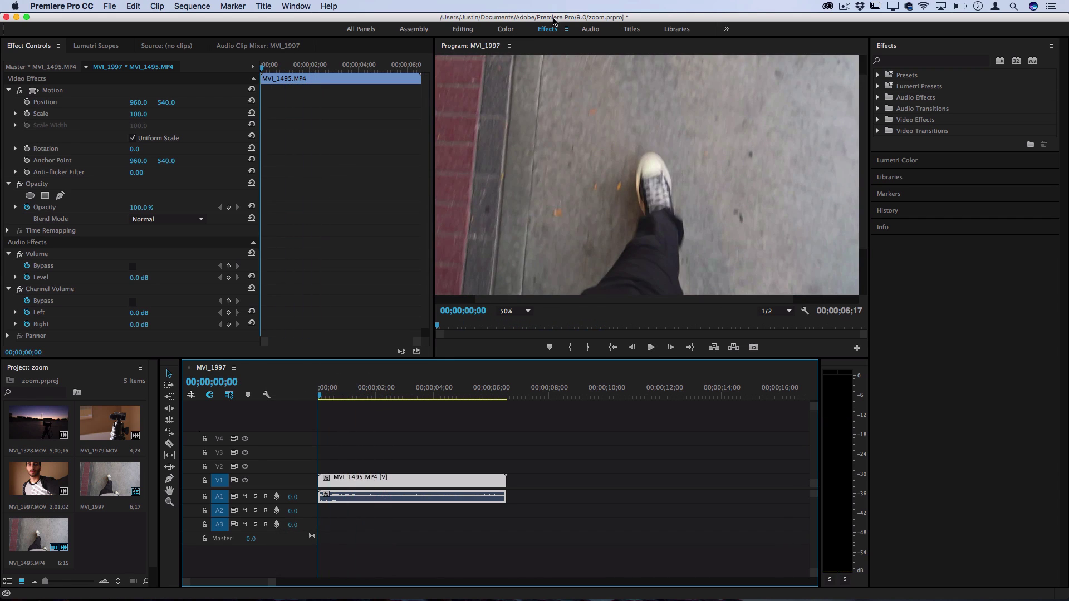
drag(887, 45, 891, 56)
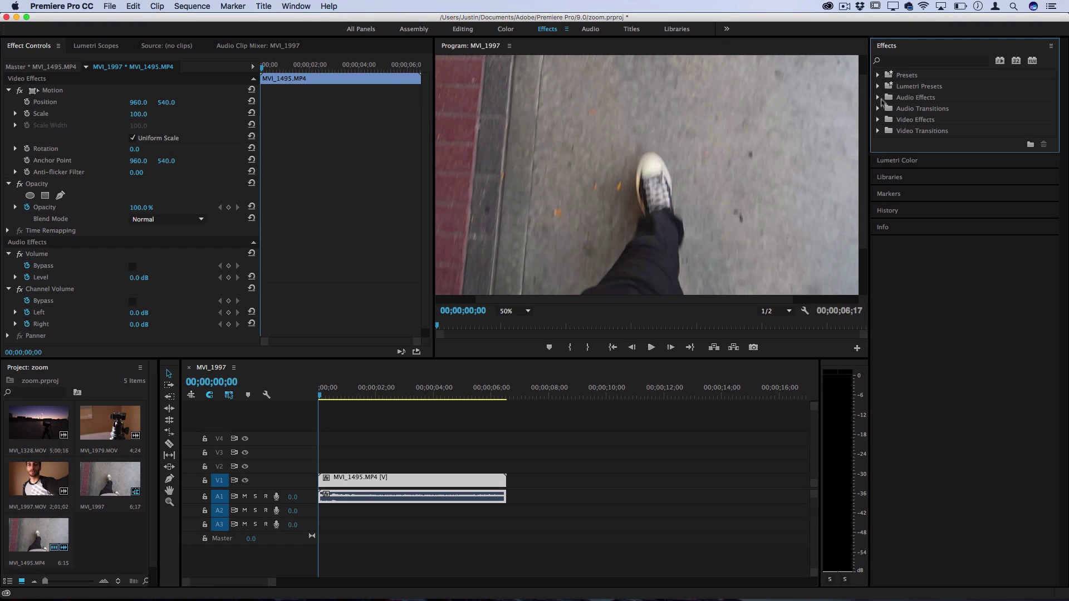
Step: Apply the Echo effect from Video Effects > Time to MVI_1495.MP4 and preview it
click(878, 120)
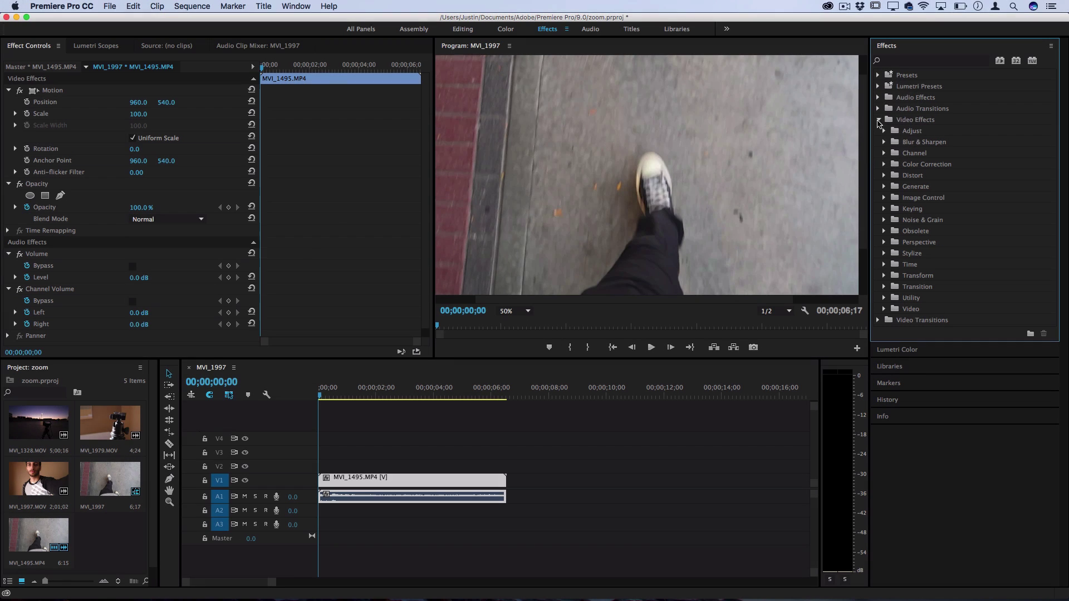
click(925, 266)
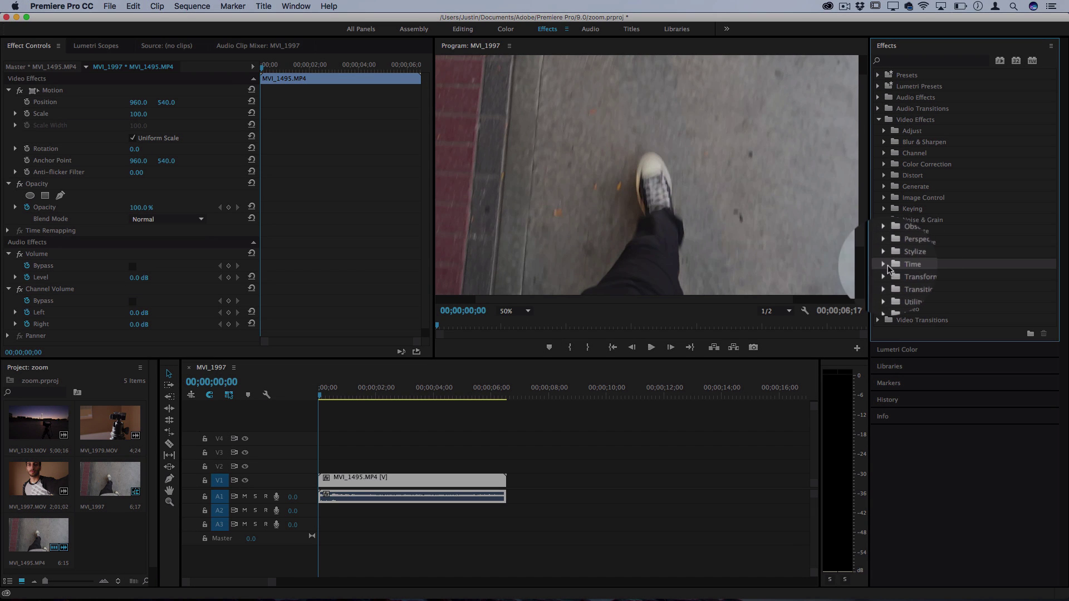
click(885, 266)
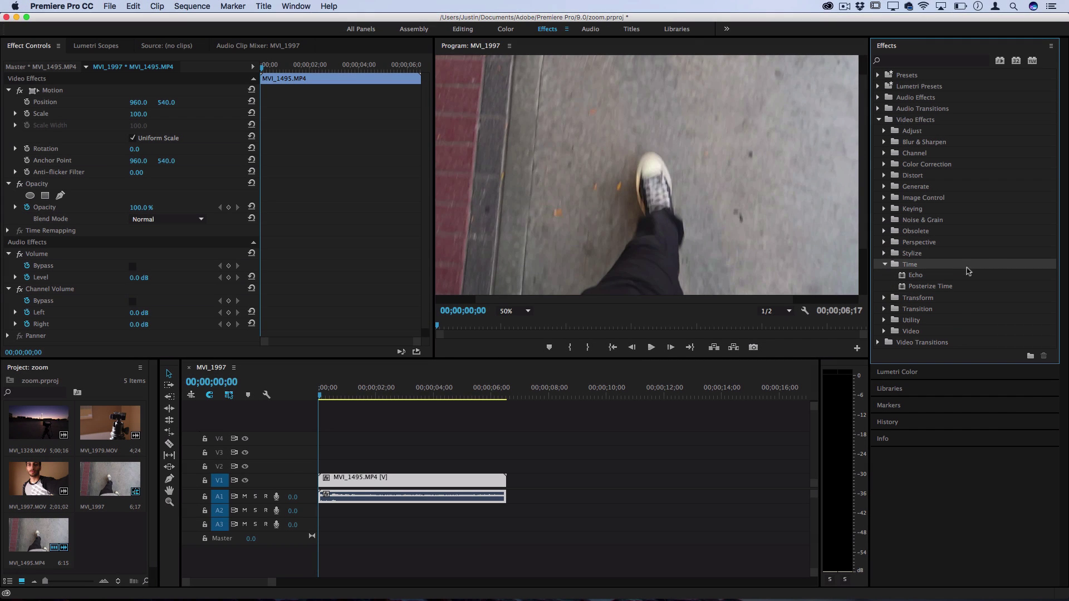
click(916, 276)
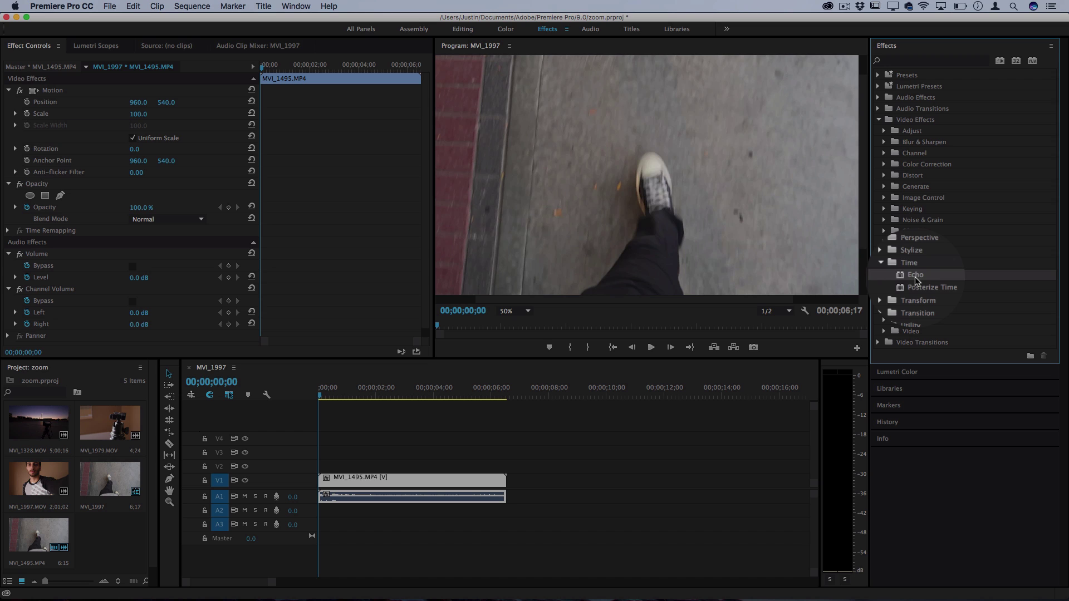
drag(917, 278, 368, 481)
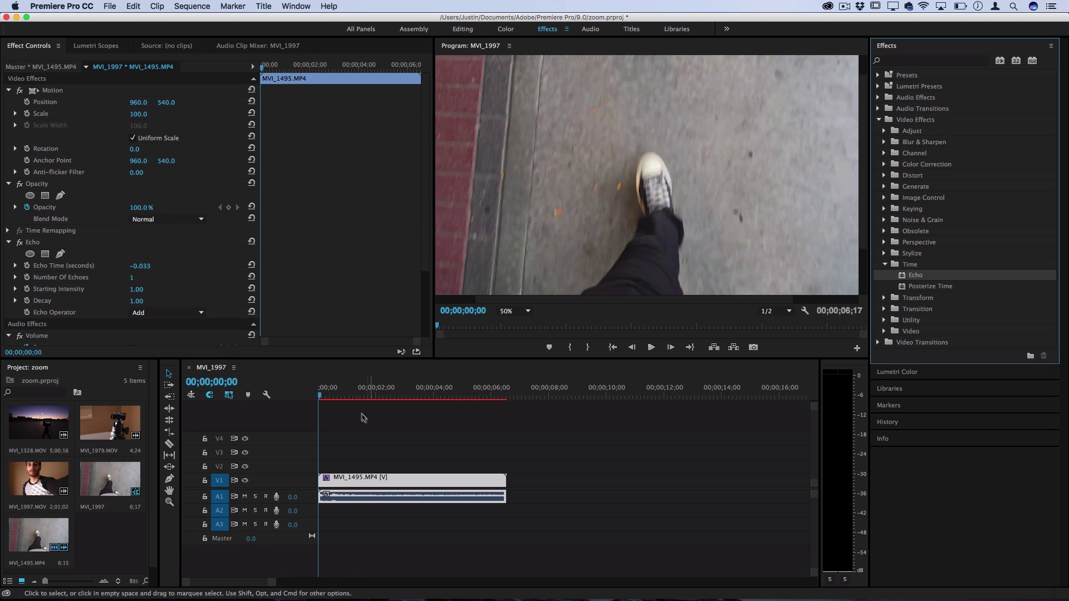
key(space)
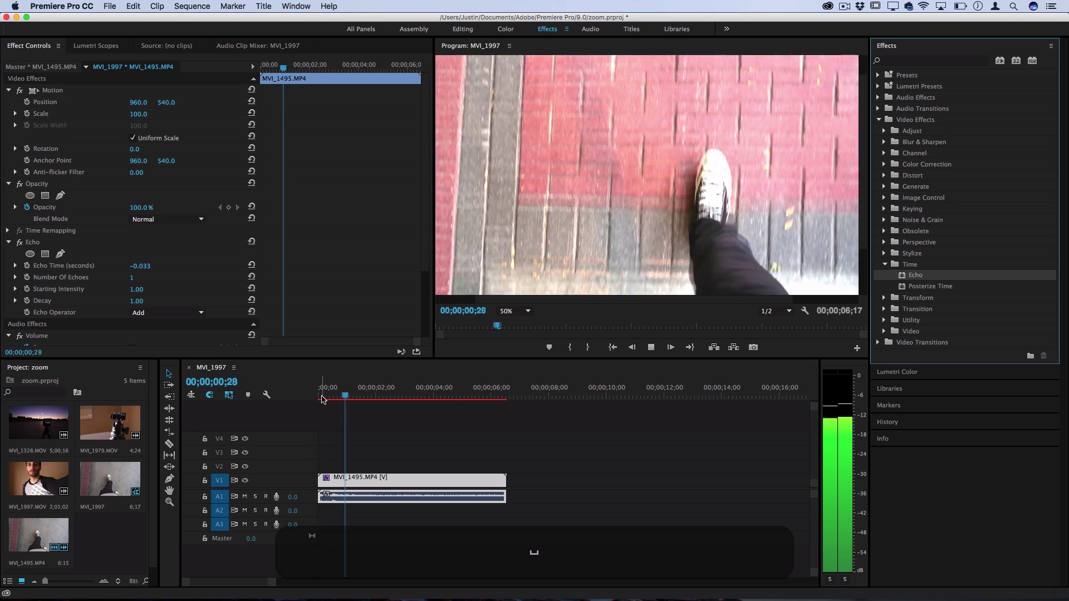
key(space)
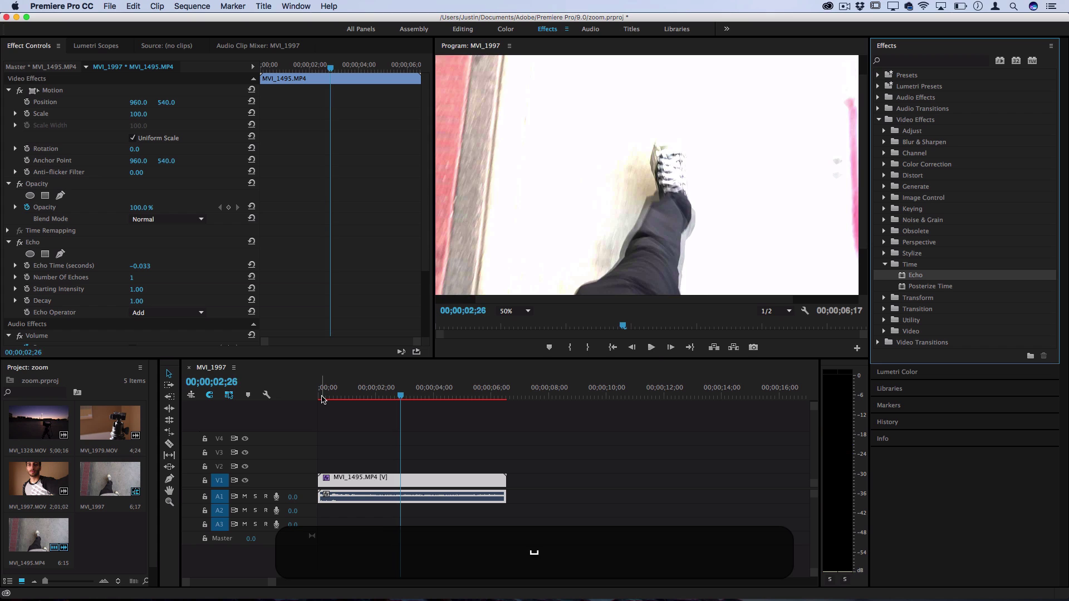
drag(329, 396, 285, 398)
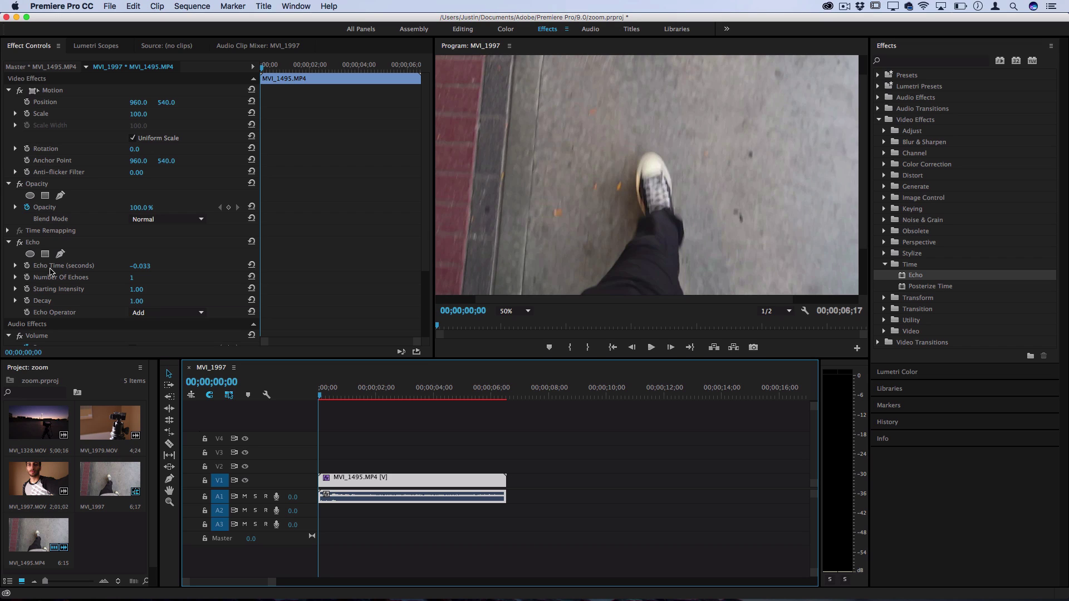
Step: Try an Echo Time of 1 second and preview the result
click(142, 267)
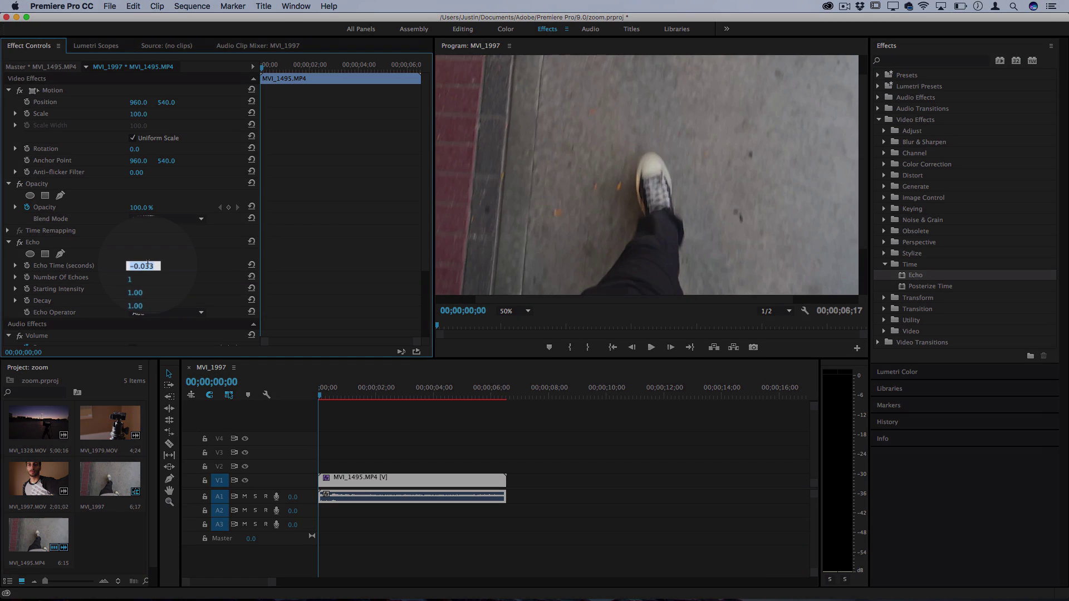
text(1)
key(Return)
key(space)
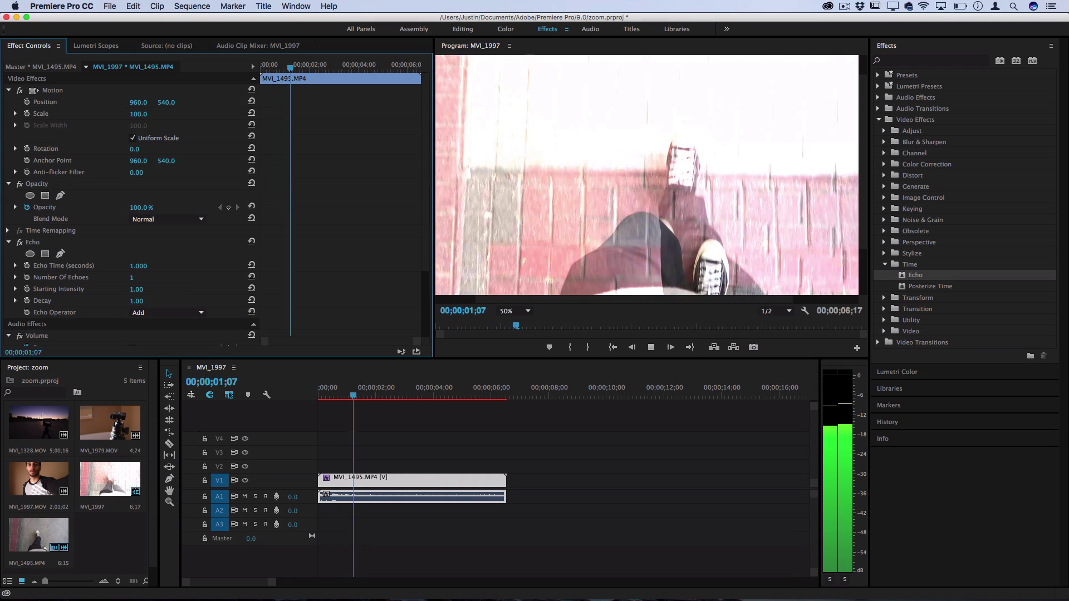
key(space)
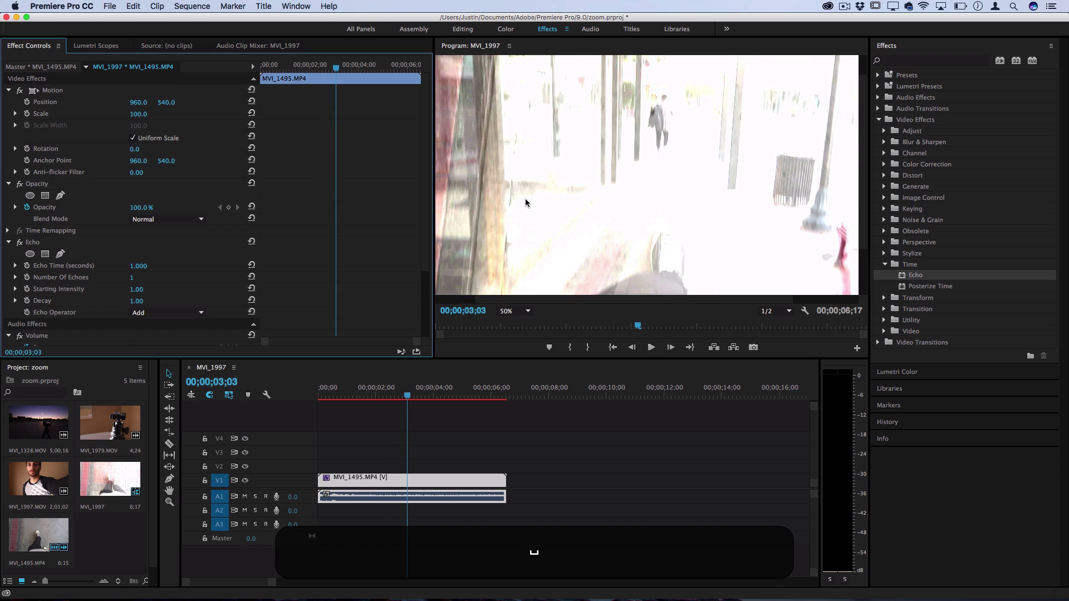
click(329, 397)
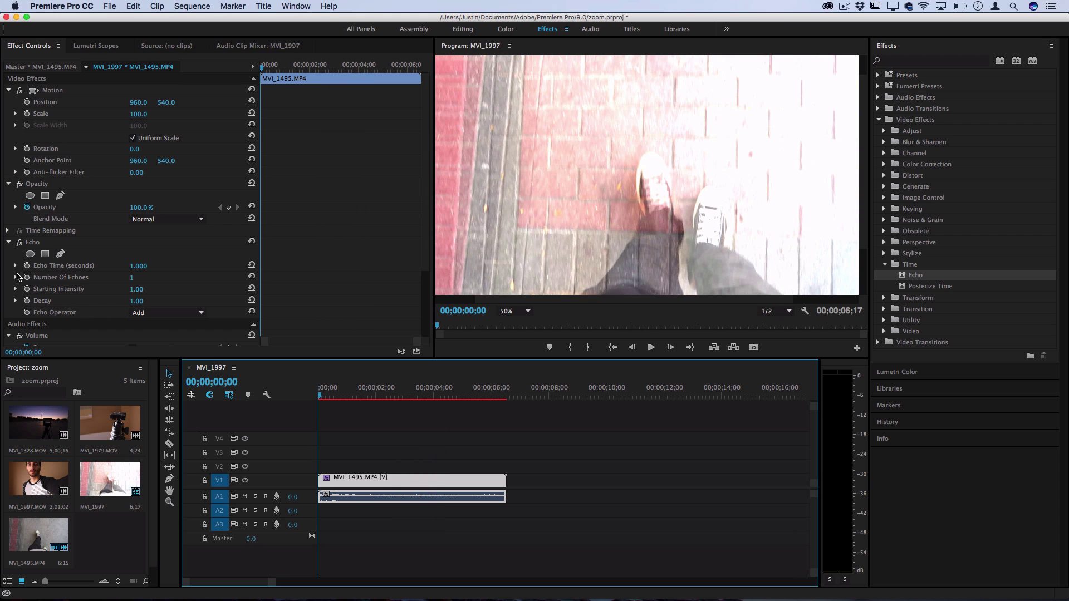
Step: Try an Echo Time of -1 second and preview the result
click(176, 268)
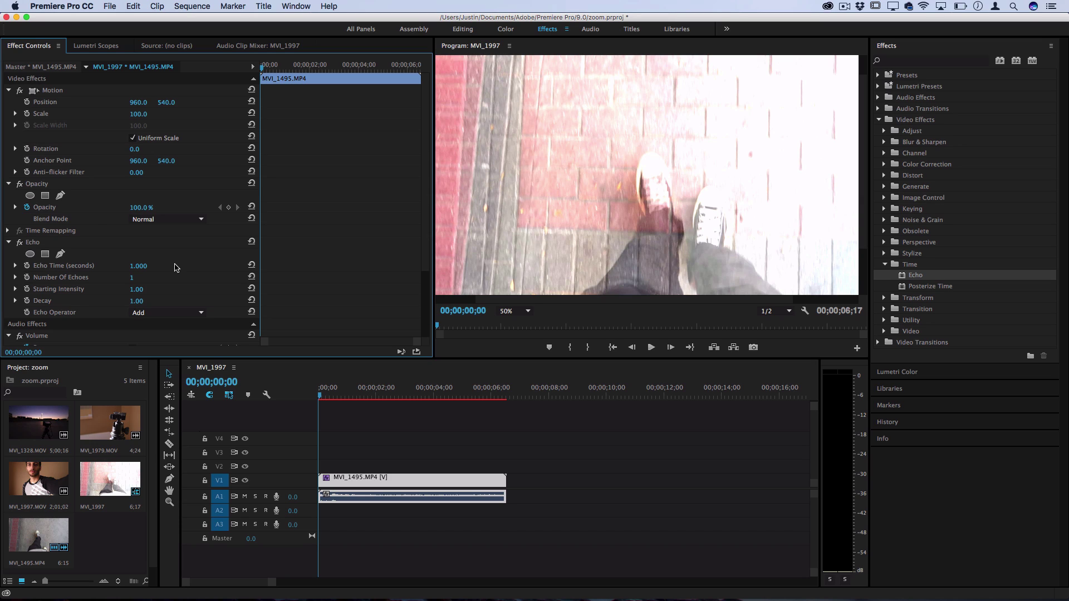
click(142, 265)
text(-1)
key(Return)
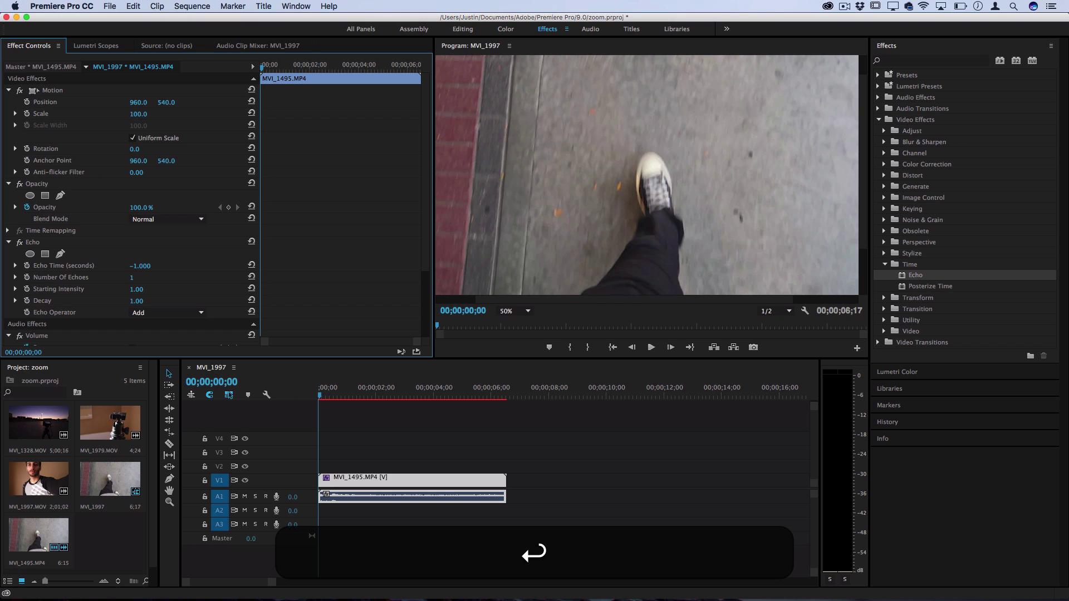
key(space)
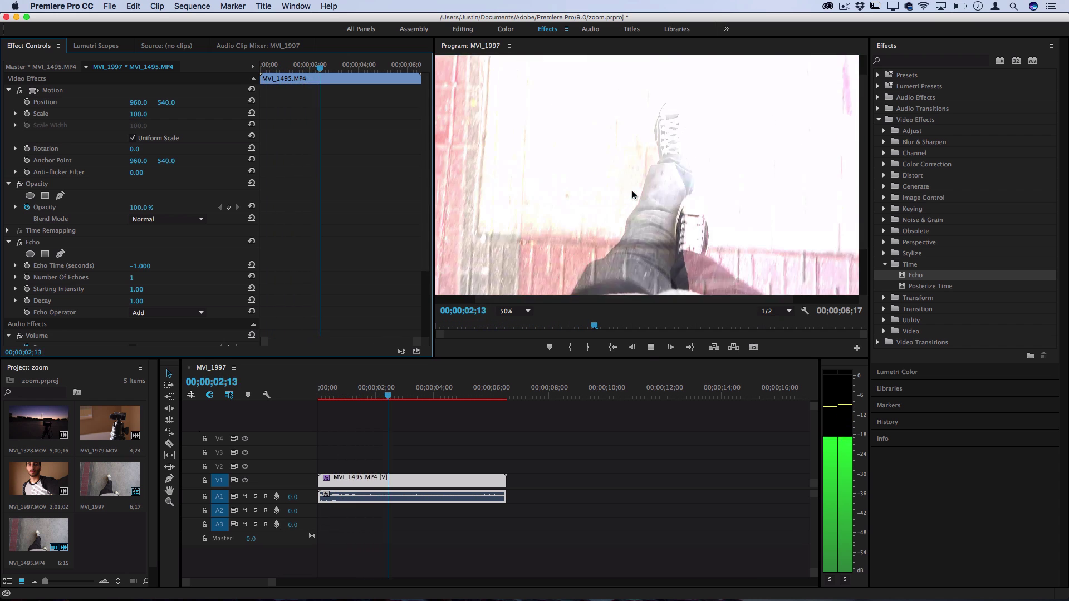
key(space)
click(330, 403)
Step: Set the Echo Time to 0.1 seconds and preview the ghosted trail
key(Up)
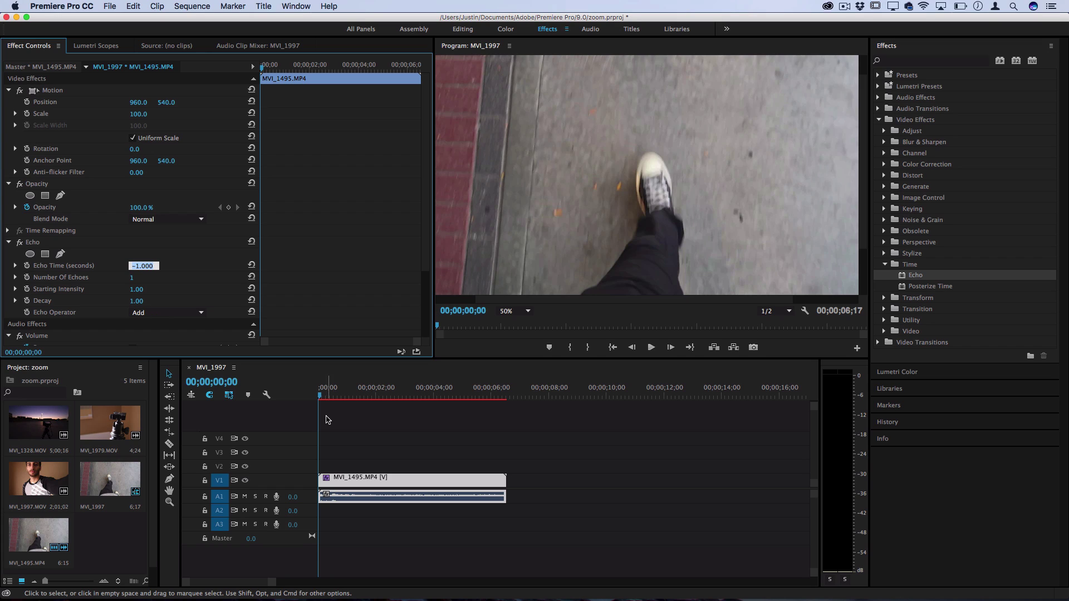
text(.)
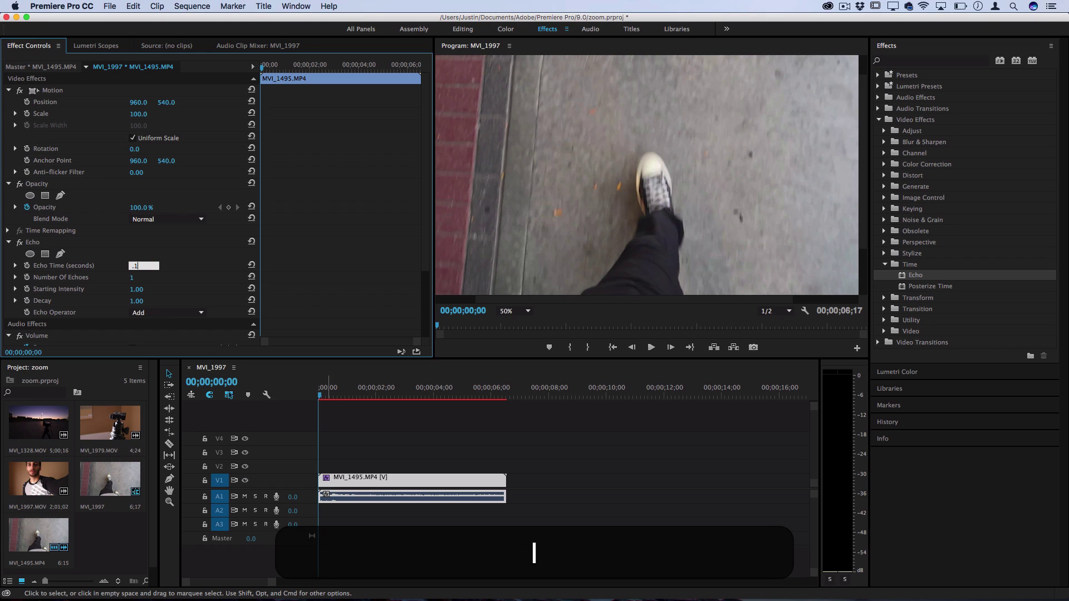
text(1)
key(Return)
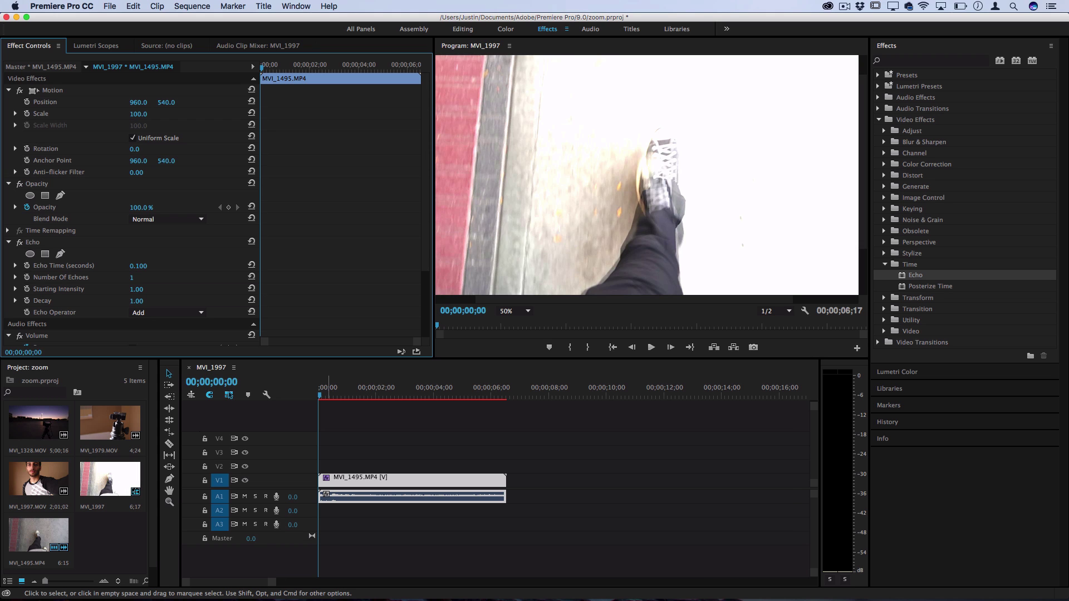
key(space)
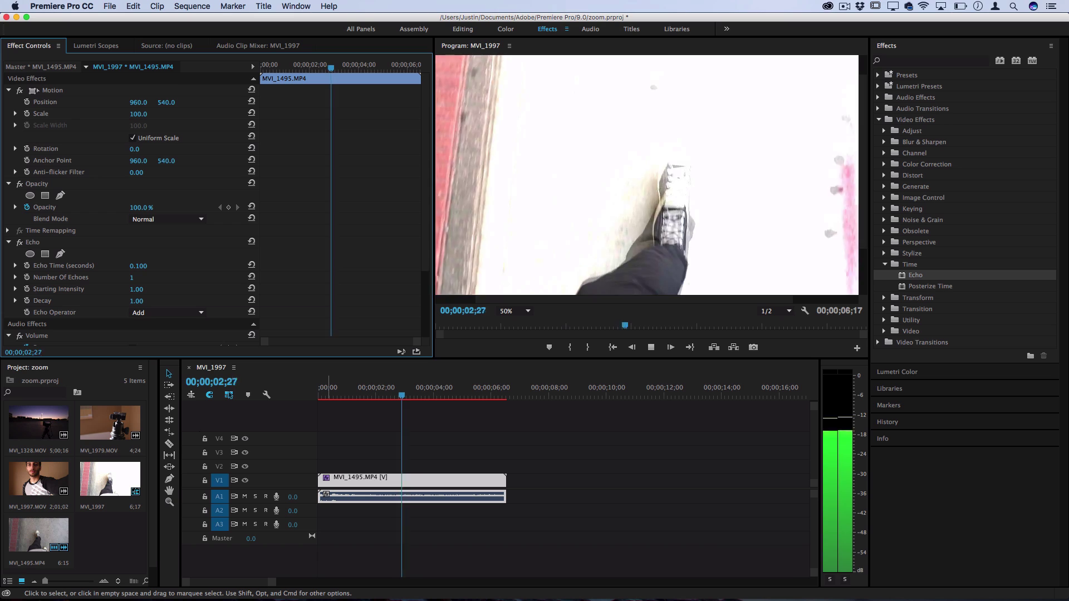
key(space)
drag(378, 393, 285, 396)
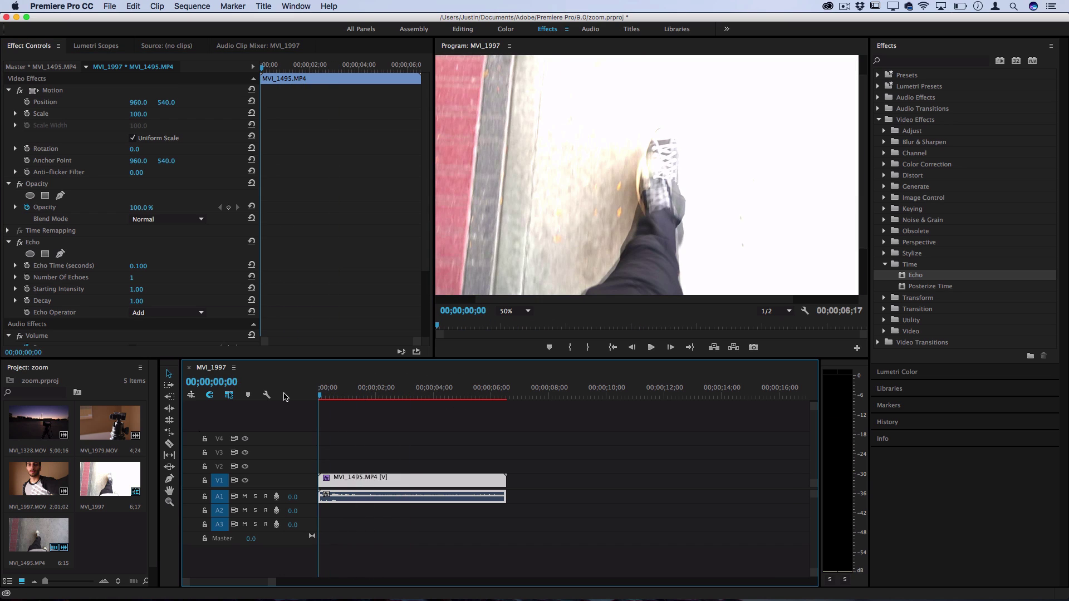
Step: Browse the Echo Operator options and switch from Add to Maximum
click(59, 314)
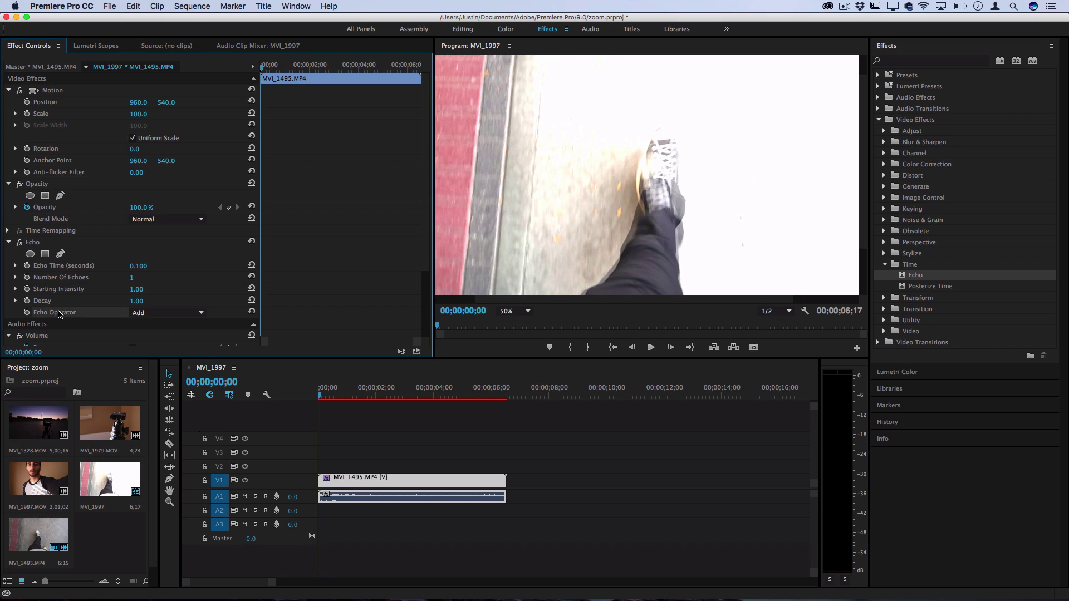
click(150, 314)
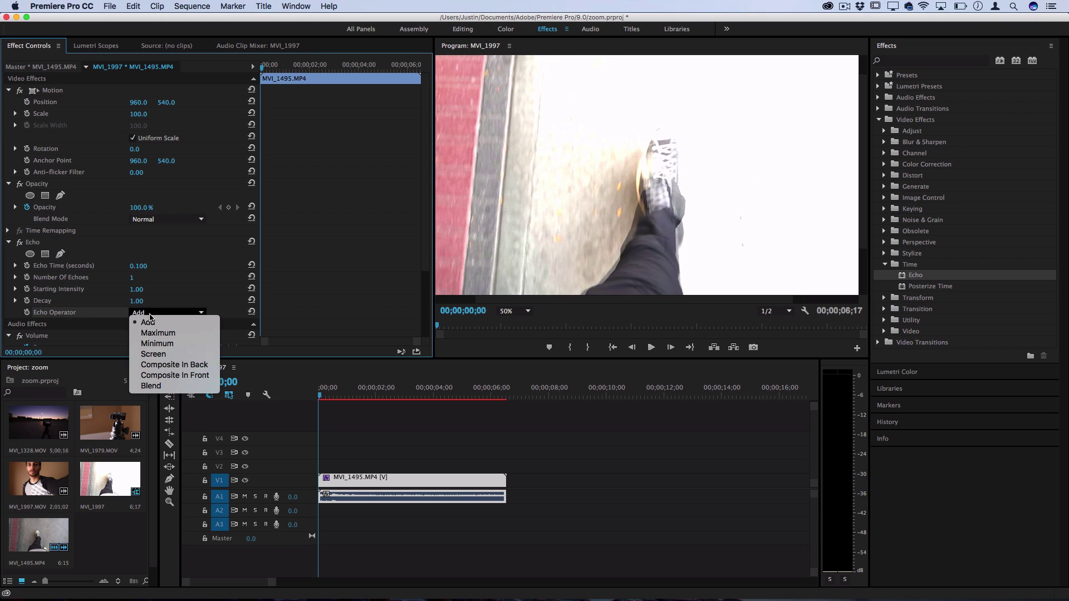
click(148, 322)
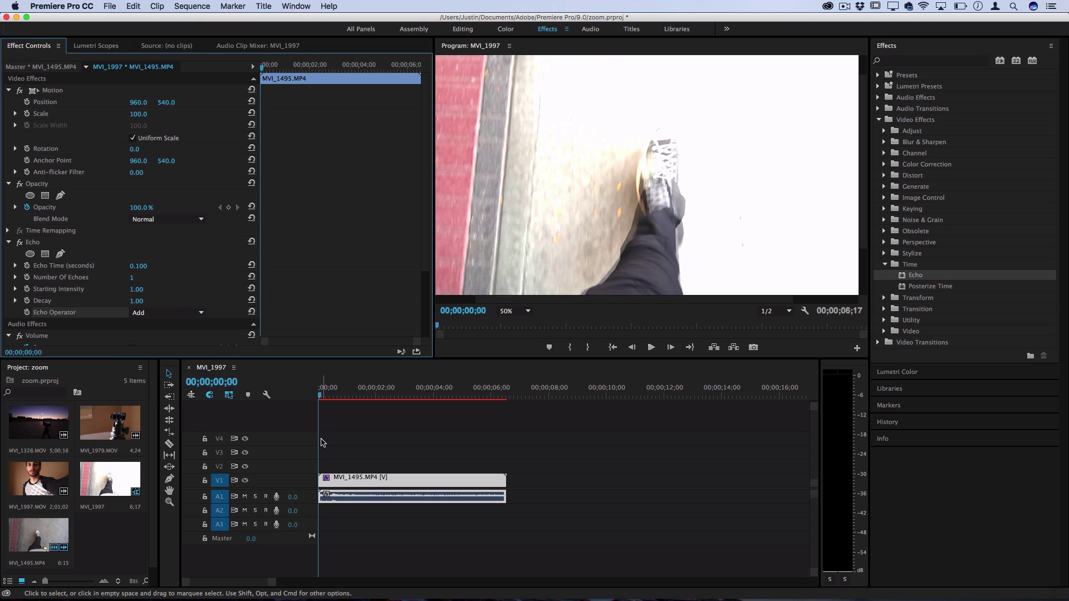
click(183, 313)
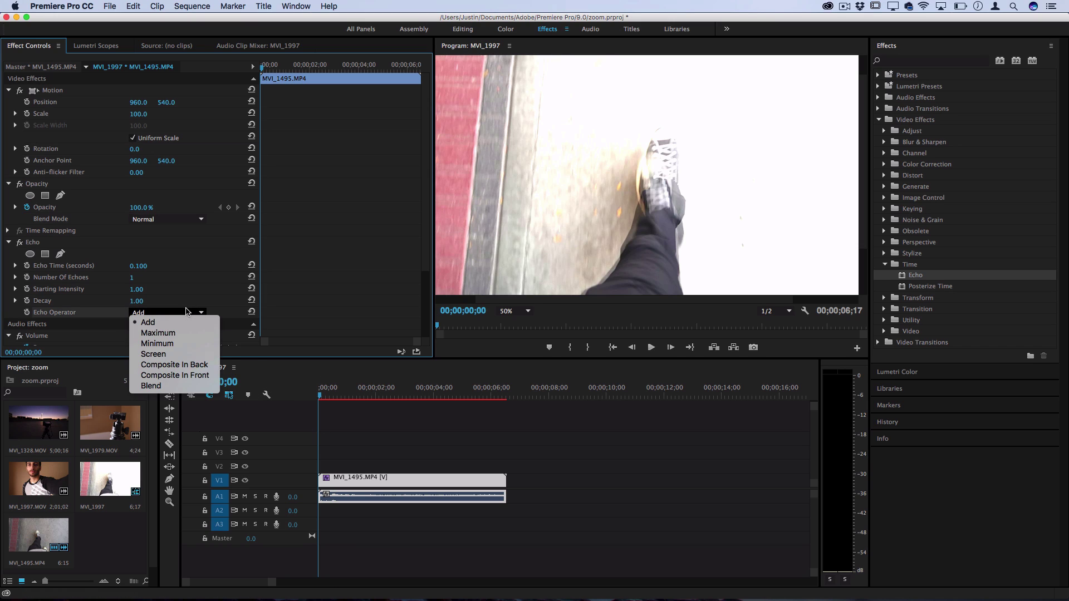
click(186, 325)
Step: Try the Minimum operator, then Maximum again, previewing each
click(186, 313)
click(177, 345)
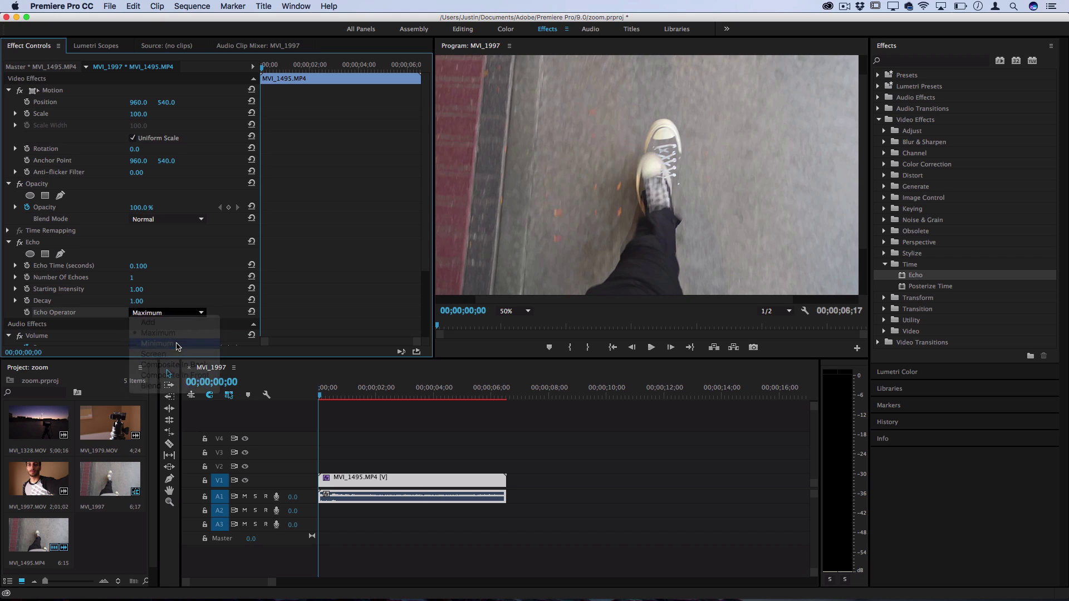
key(space)
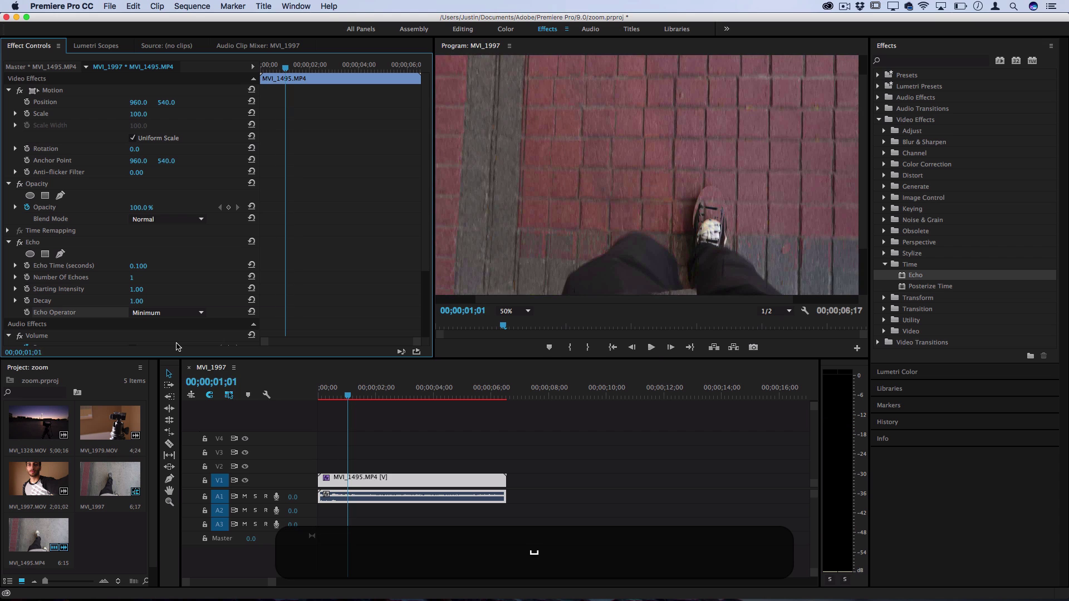
key(space)
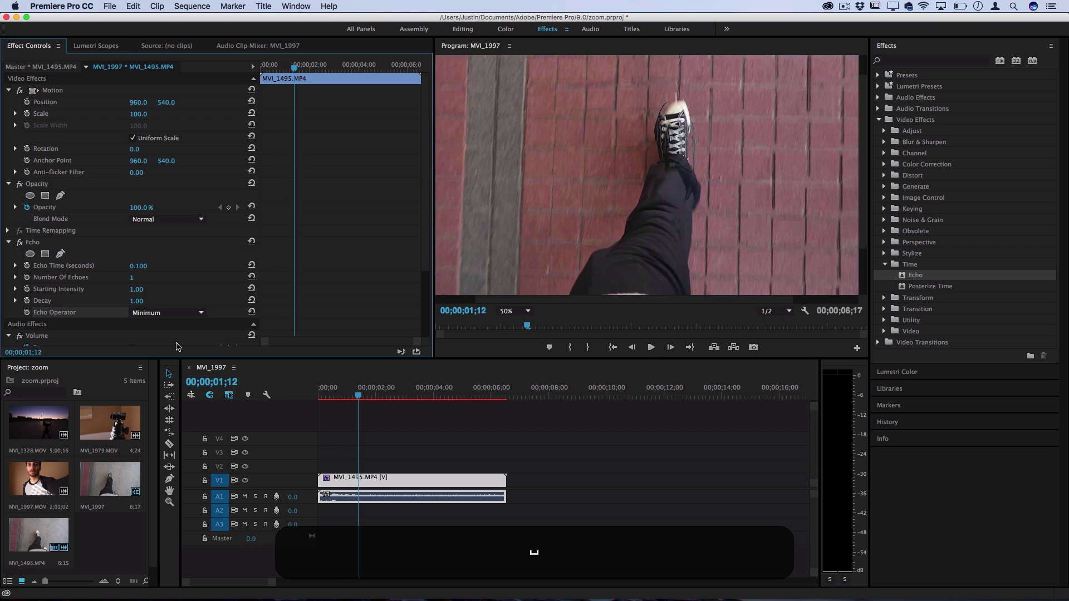
click(167, 313)
click(165, 333)
key(space)
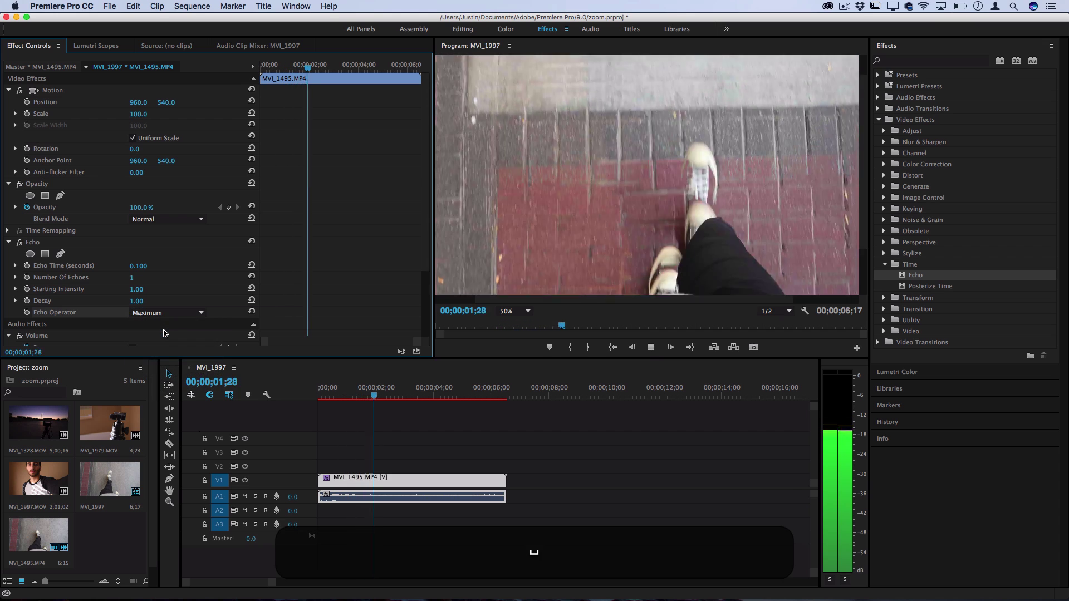
key(space)
drag(392, 390, 333, 390)
Step: Switch the Echo Operator to Screen and preview it
click(170, 313)
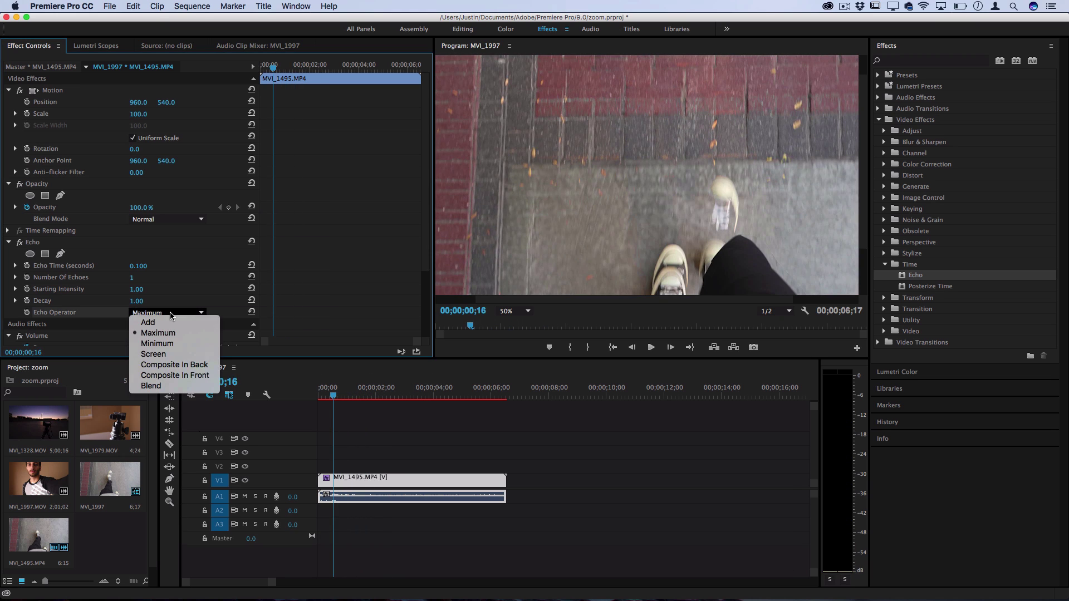
click(167, 354)
key(space)
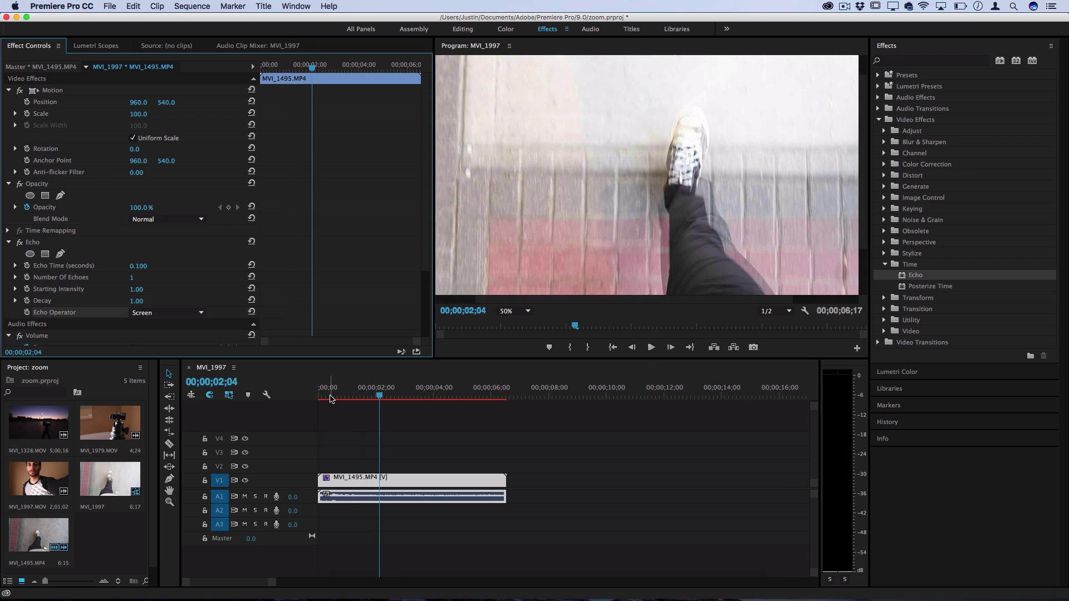
click(151, 312)
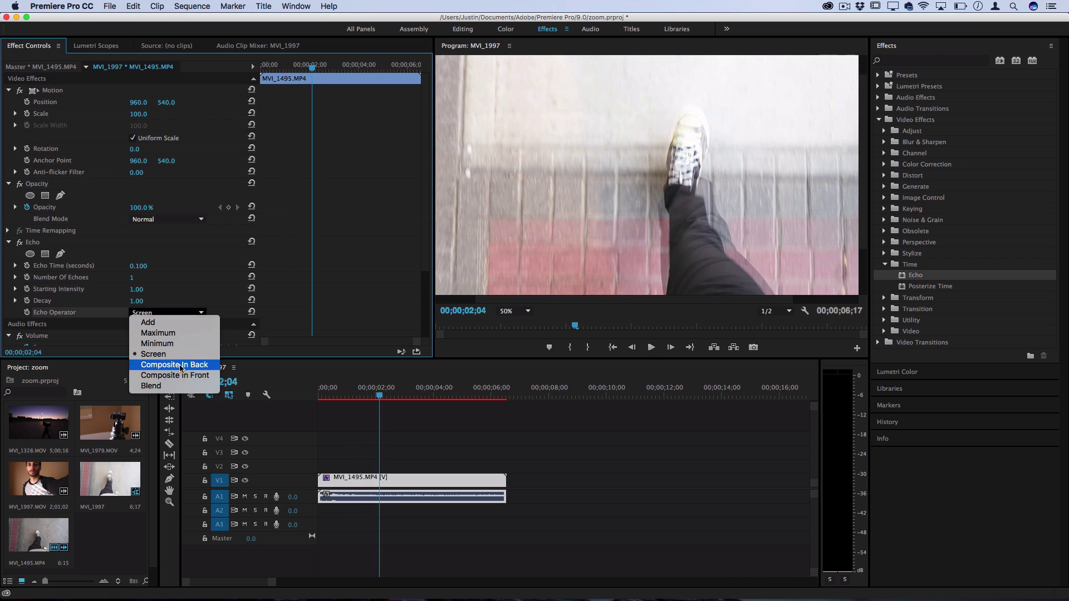
click(327, 400)
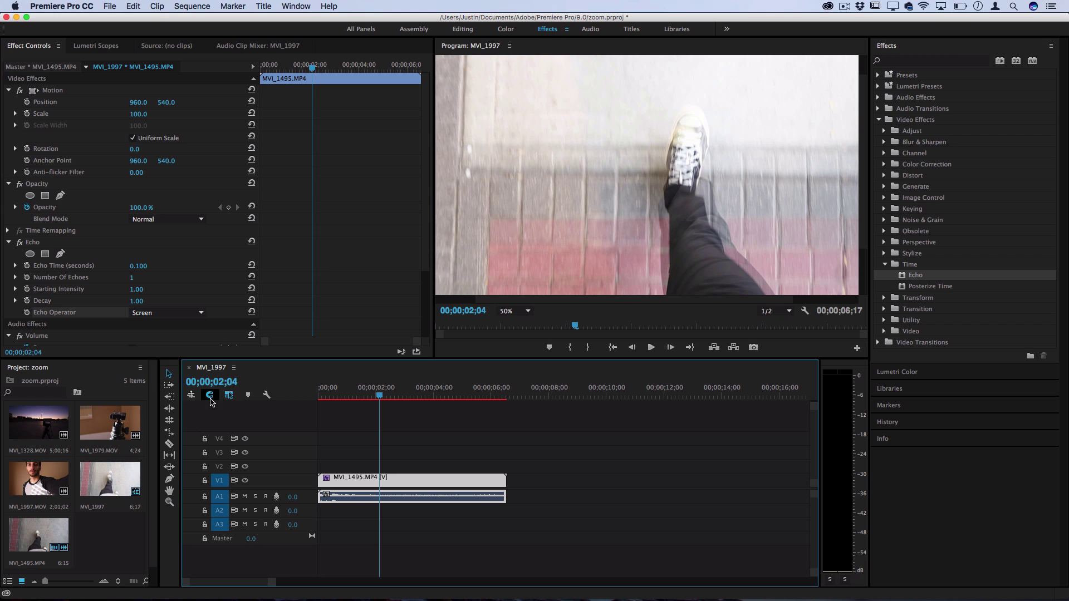
Step: Try Composite In Back as the Echo Operator and replay the preview
click(178, 313)
click(174, 365)
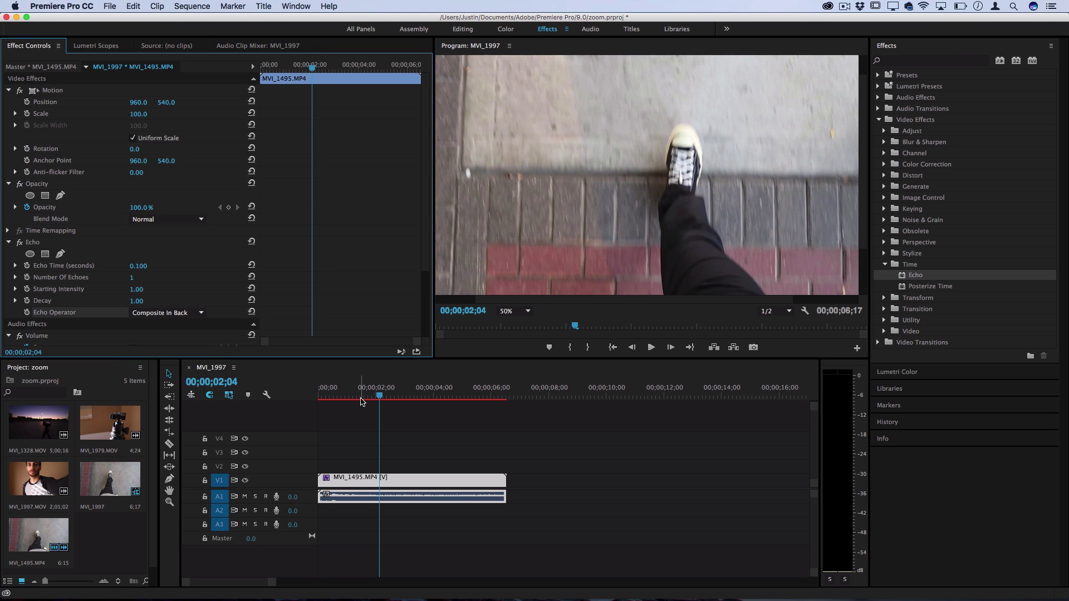
key(Home)
key(space)
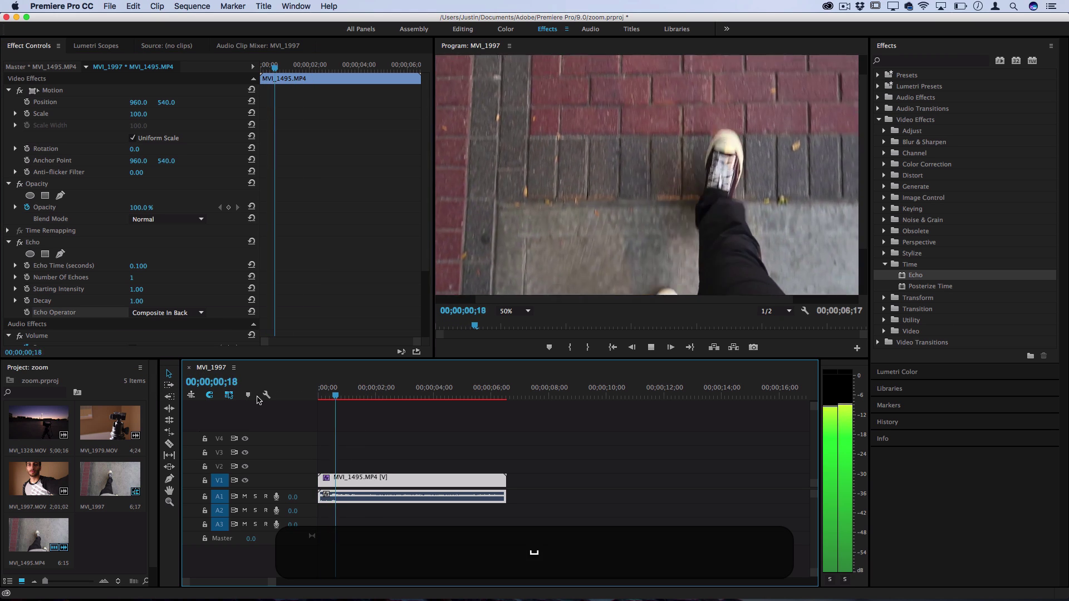
click(190, 313)
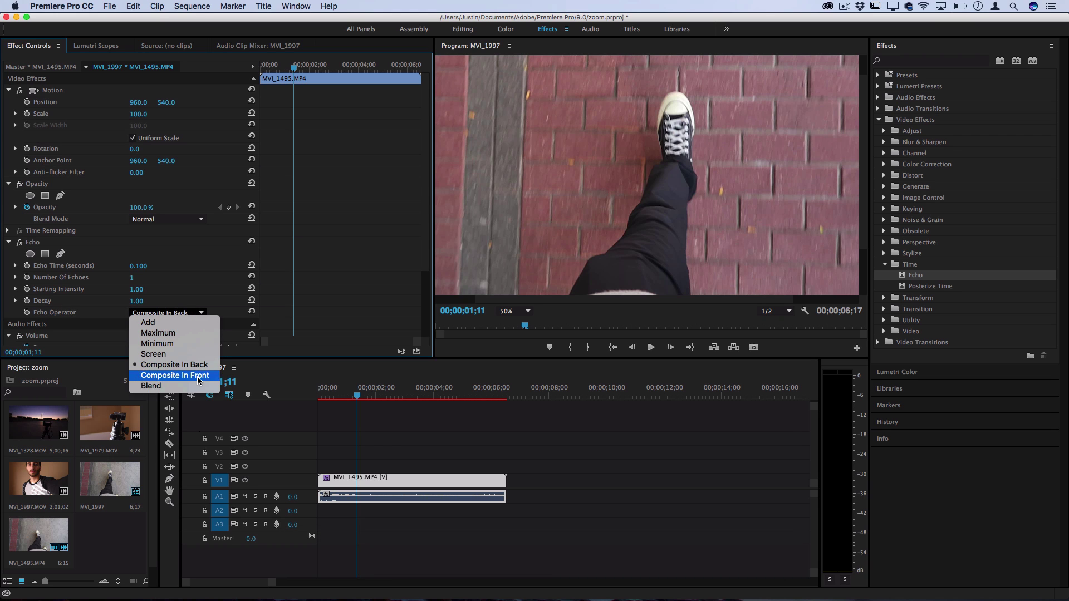
key(space)
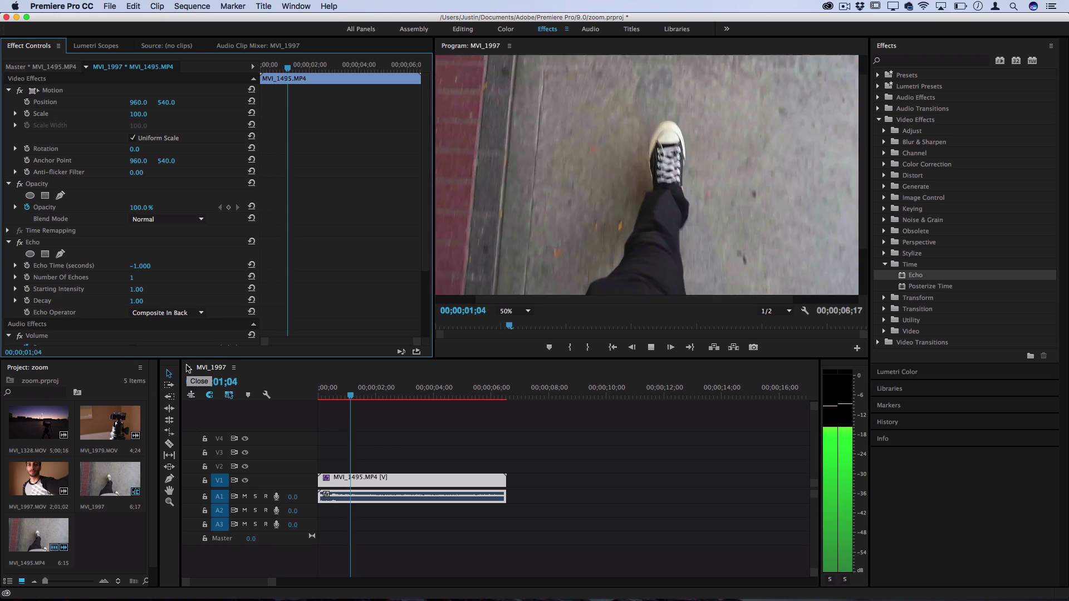
click(342, 396)
key(space)
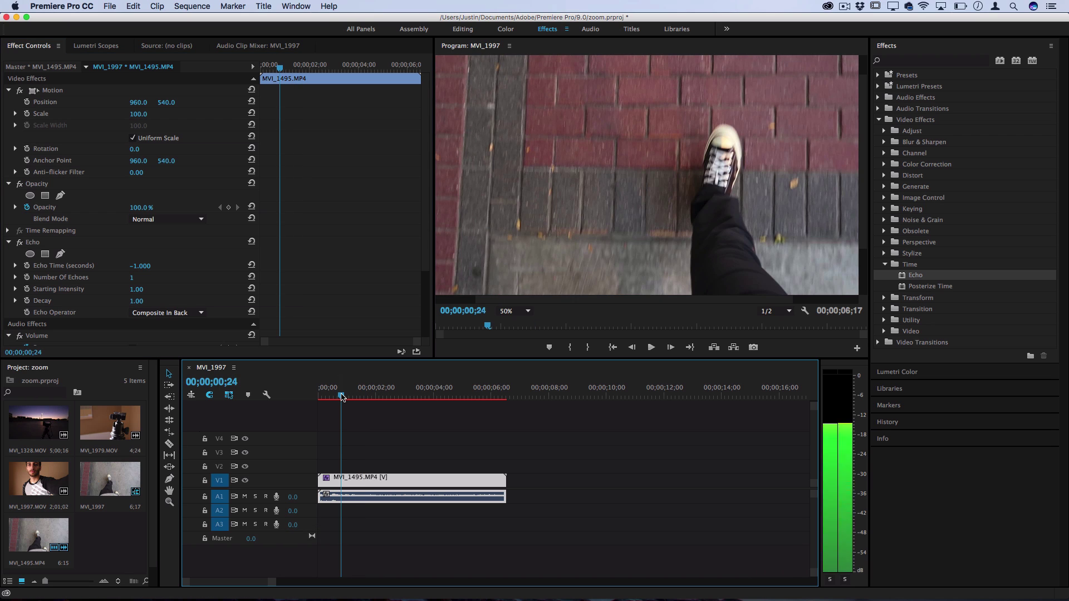
key(space)
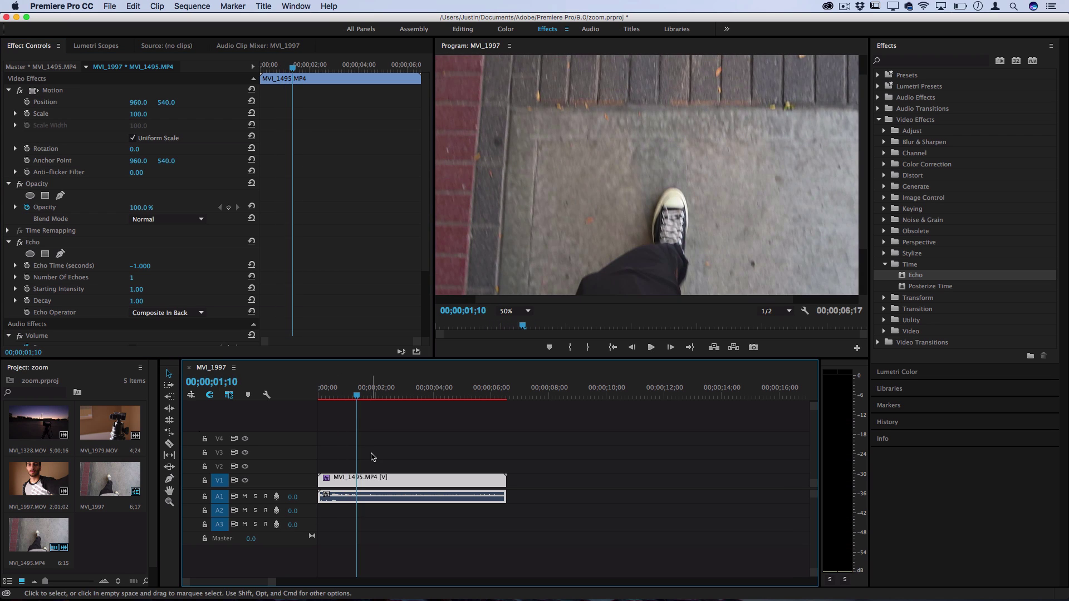
key(space)
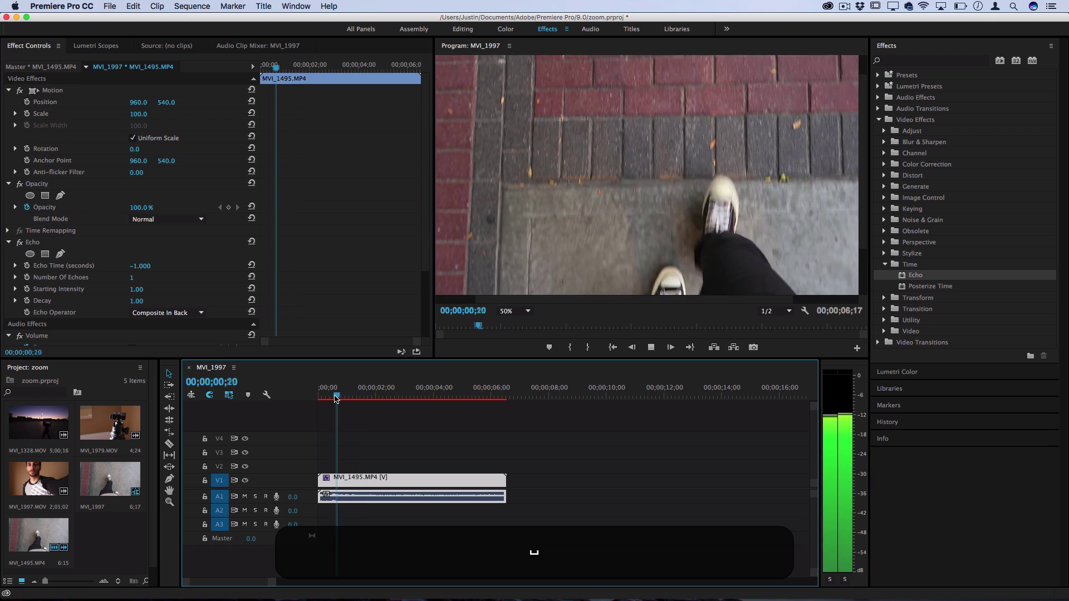
key(space)
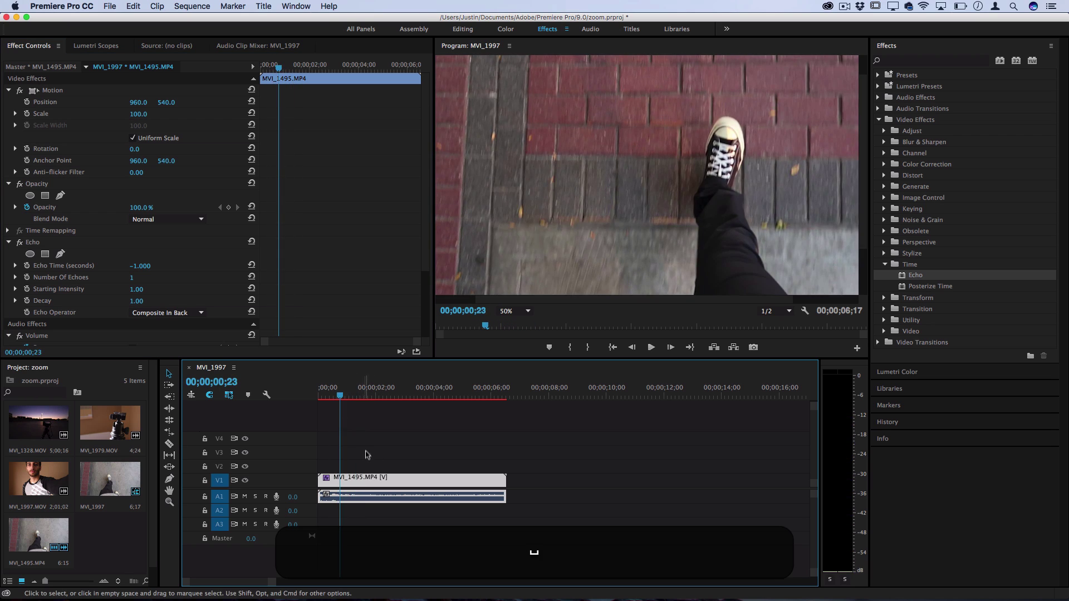
Step: Set the Echo Operator to Blend and preview from the first frame
click(384, 463)
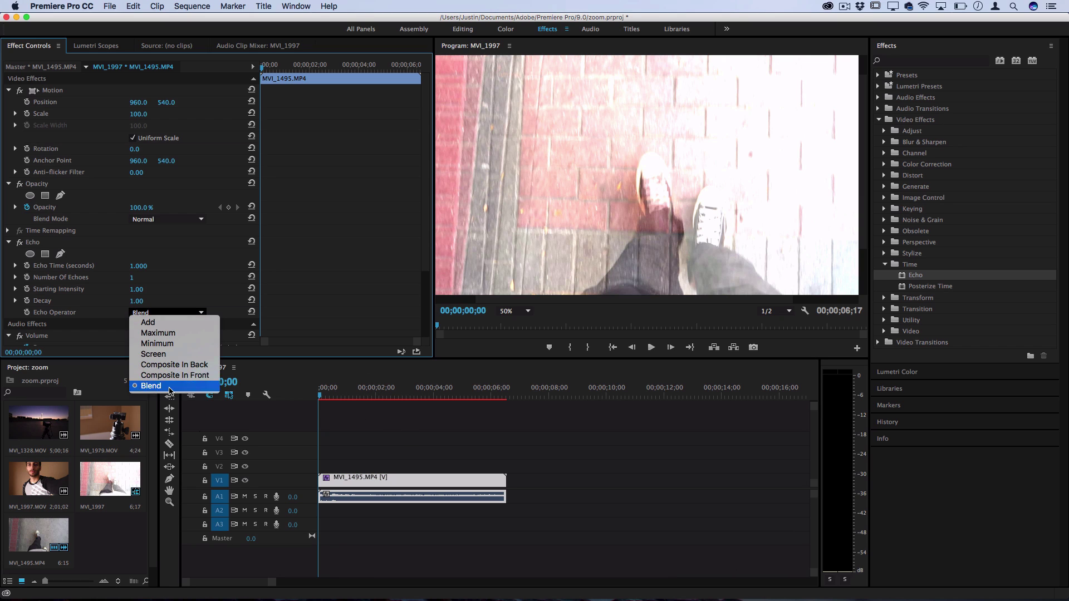
click(170, 388)
key(space)
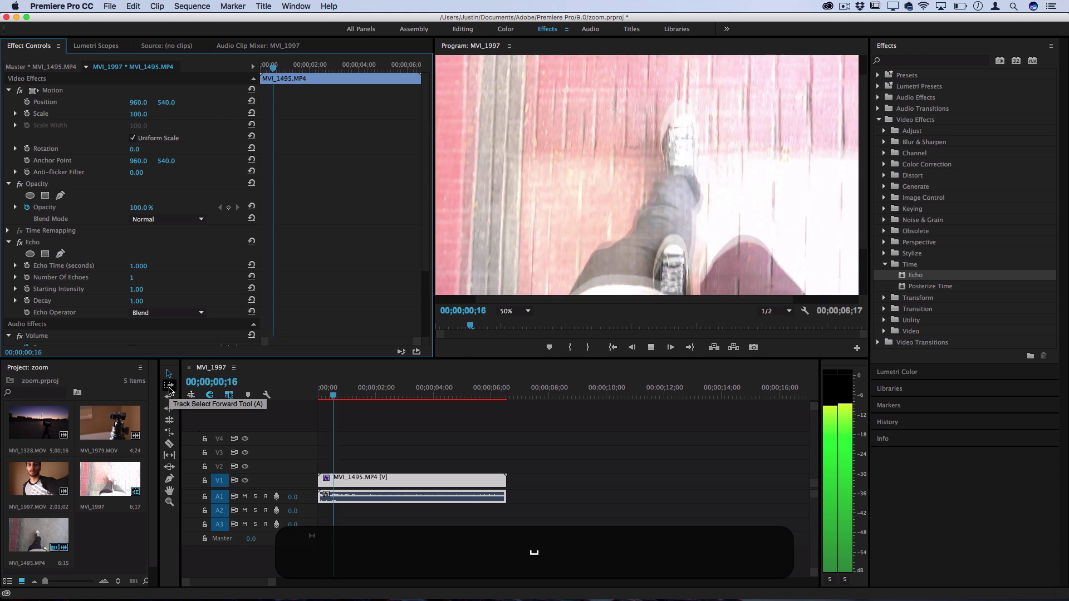
key(space)
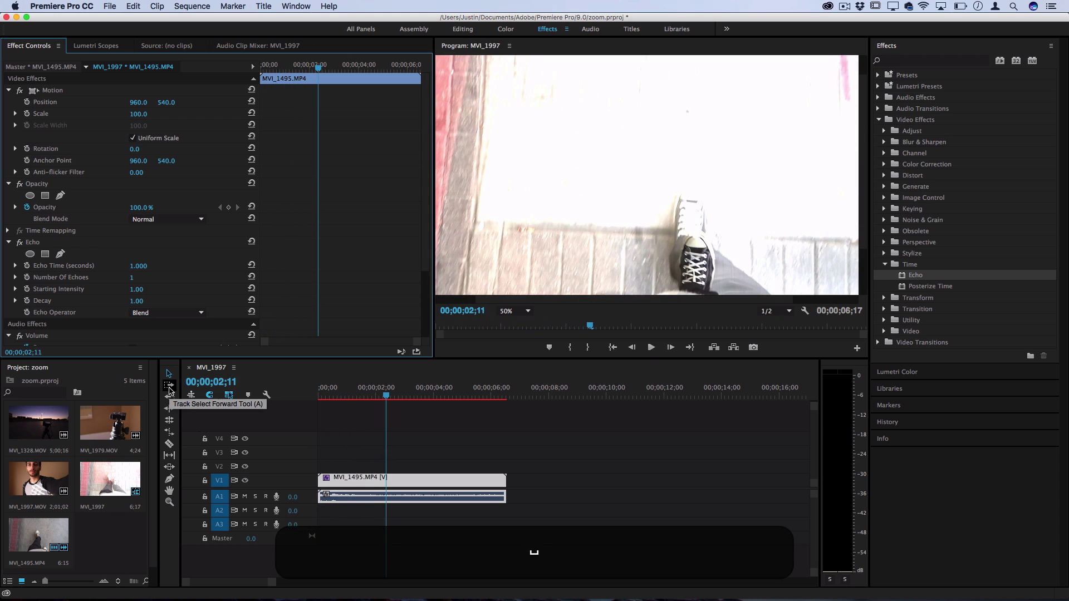
key(Home)
click(166, 313)
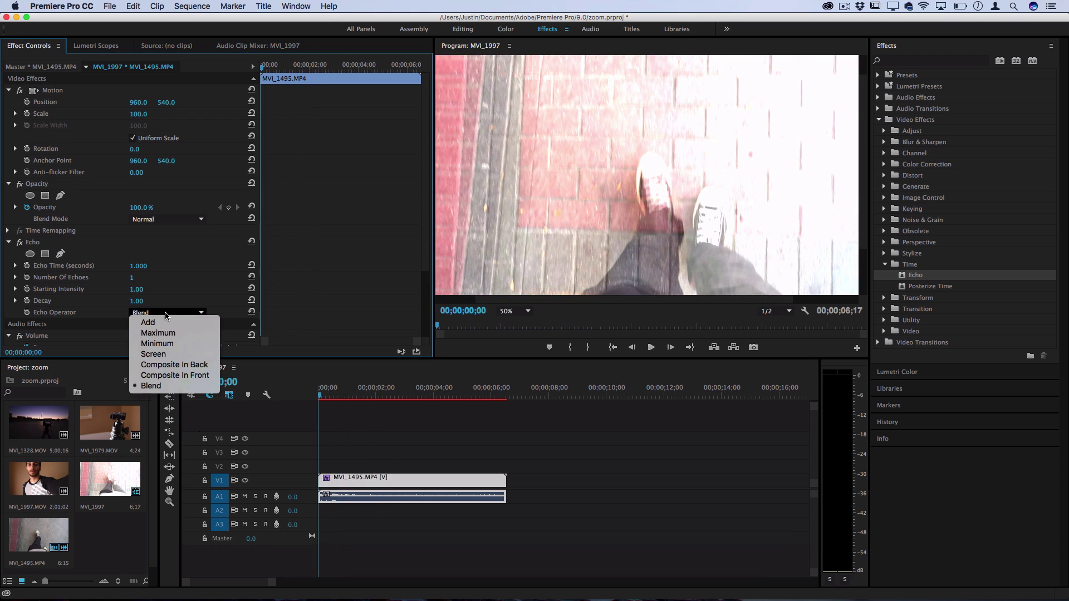
Step: Switch the Echo Operator back to Screen and preview the clip
click(164, 354)
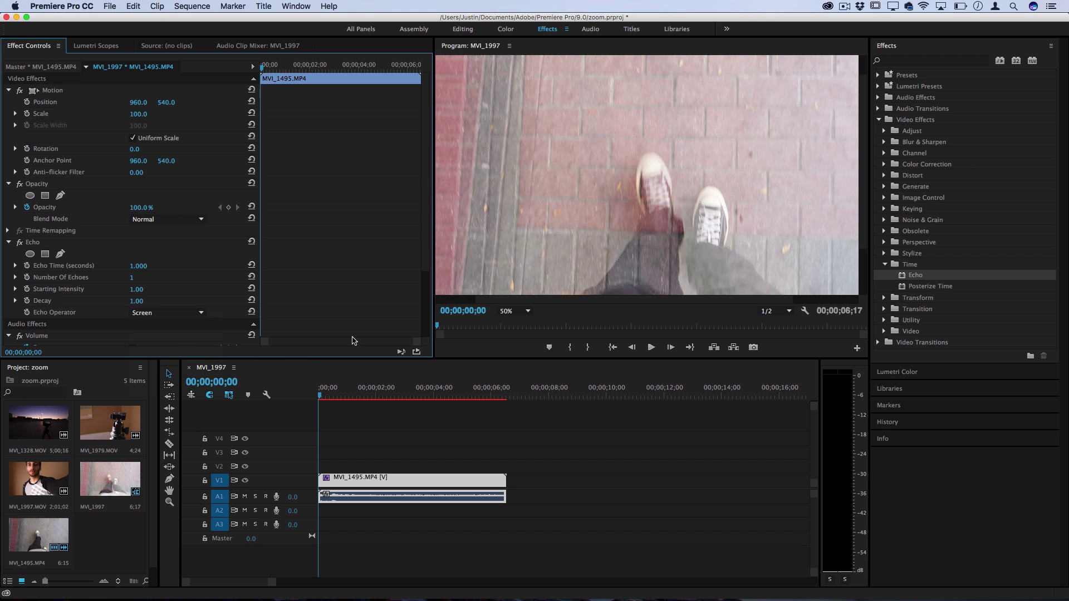
key(space)
key(space)
key(Home)
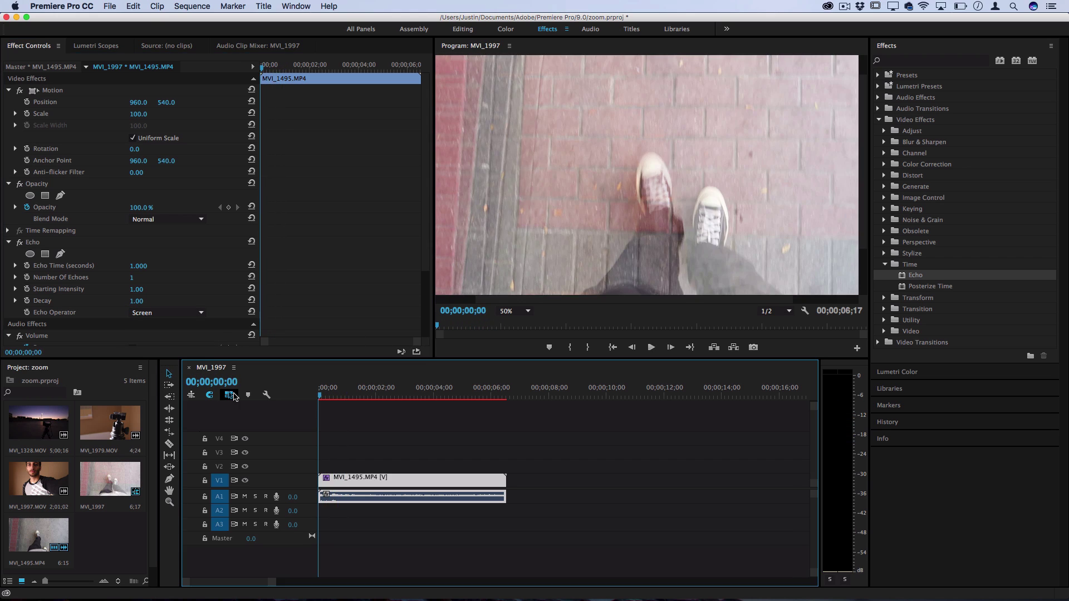
key(space)
key(space)
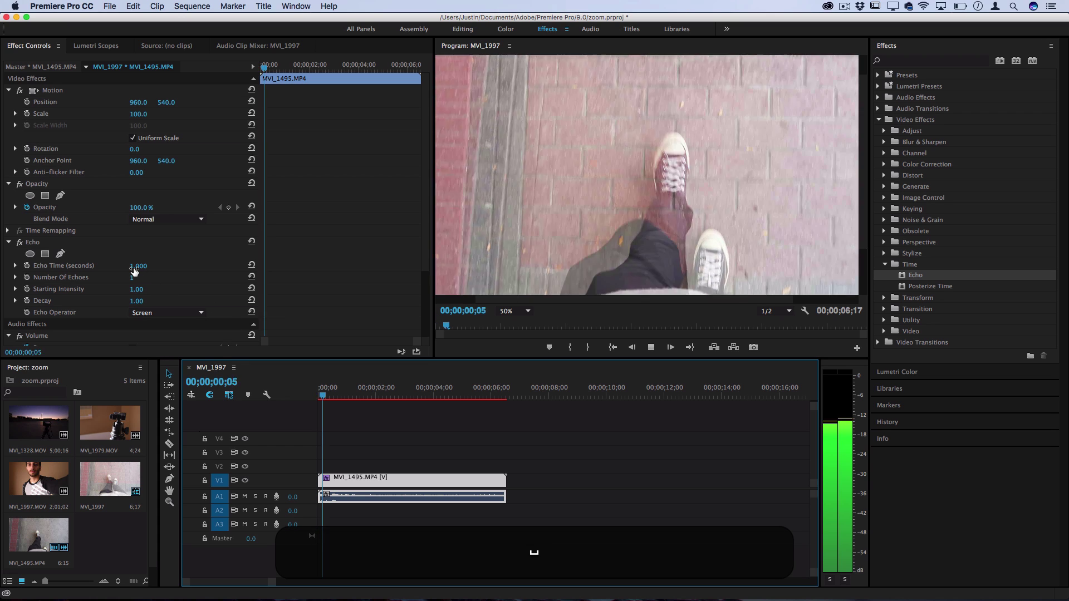
Step: Set the Echo Time to 0.1 seconds and preview from the sequence start
click(138, 266)
text(.)
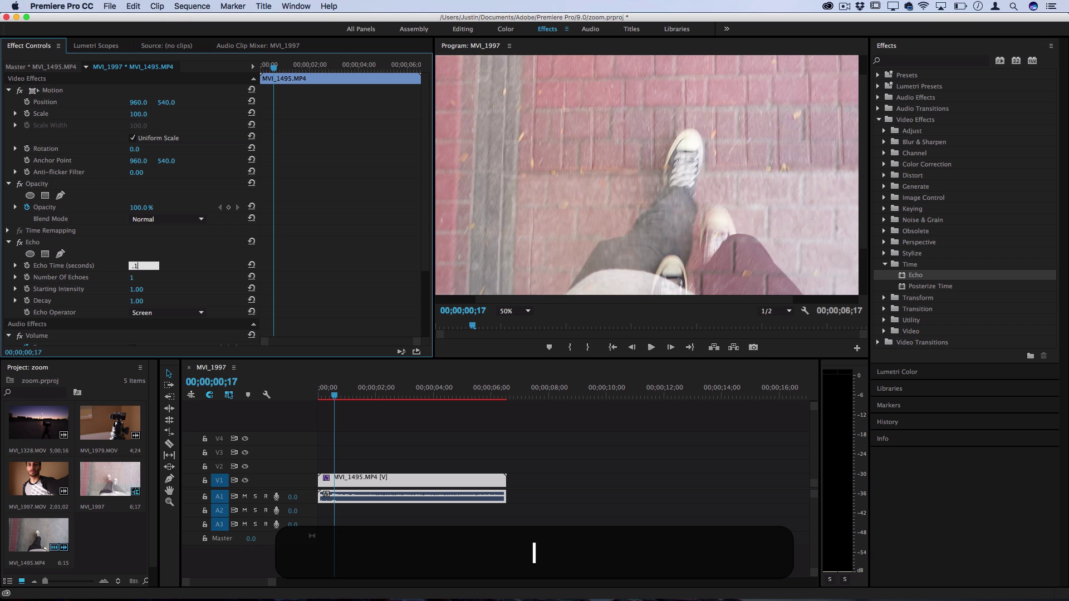
text(1)
key(Return)
click(311, 423)
key(Home)
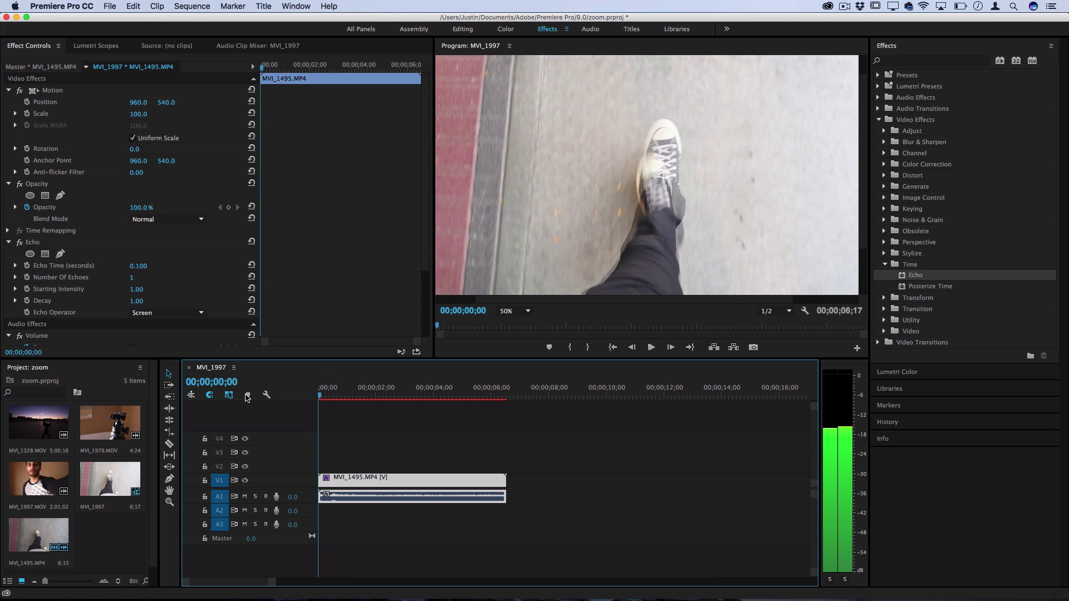
key(space)
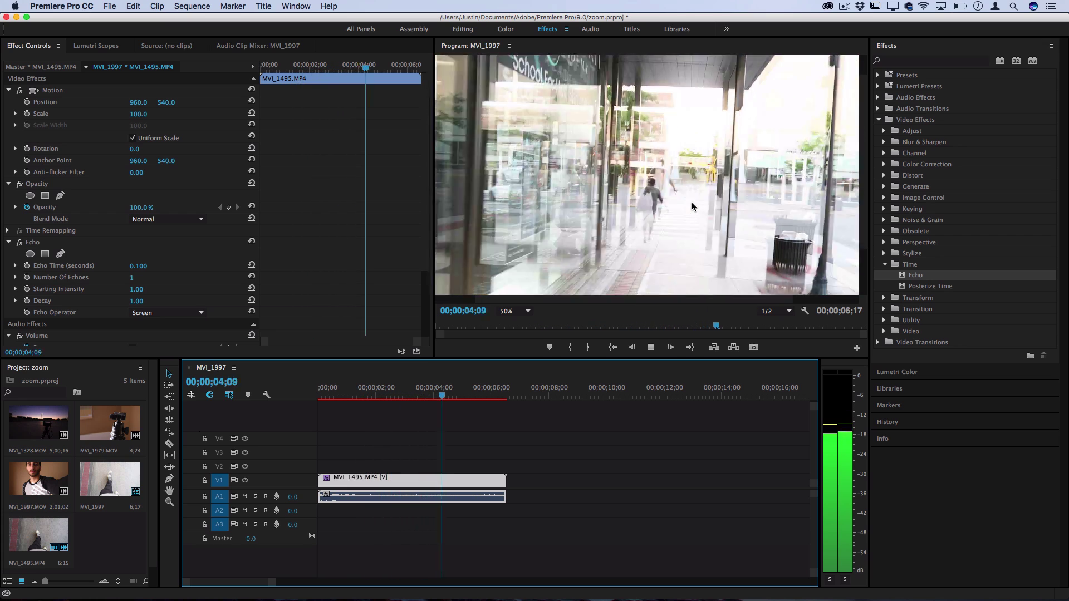
key(space)
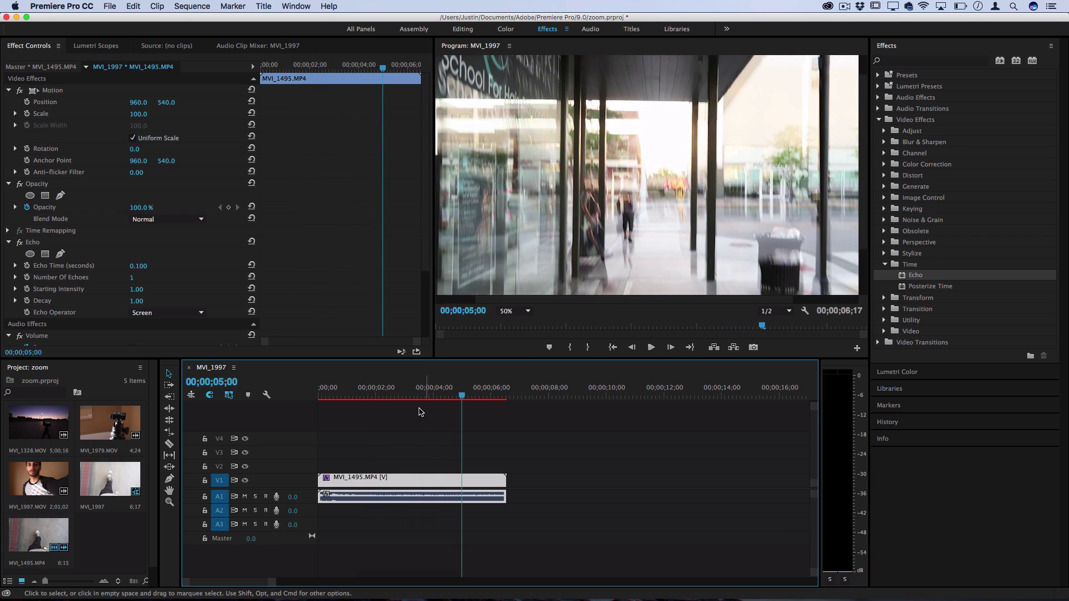
Step: Replay the clip from its start to check the 0.1-second echo
drag(371, 395, 129, 373)
key(space)
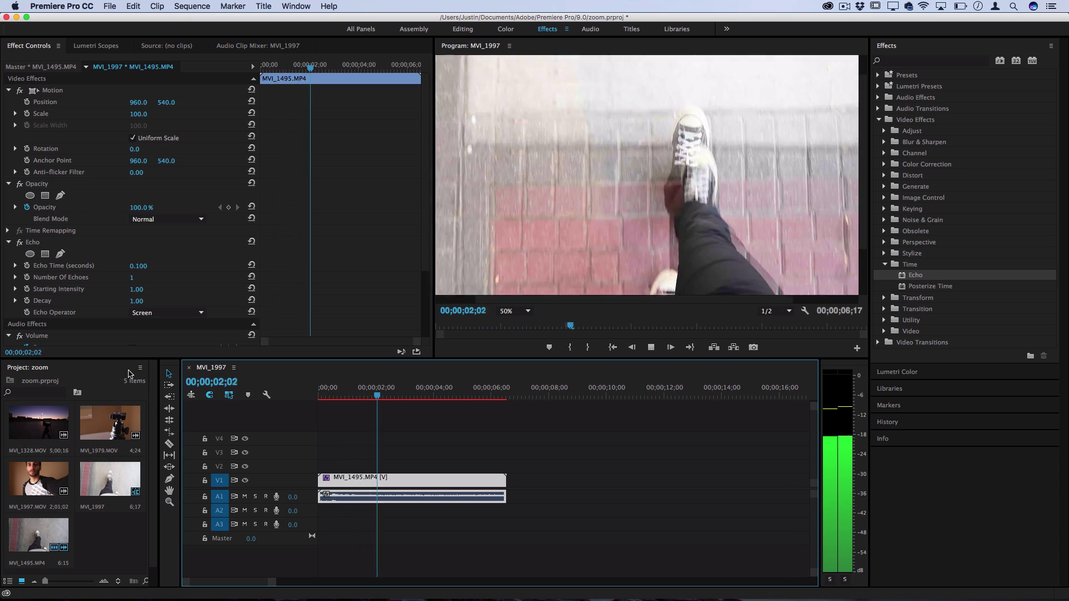
key(space)
key(Home)
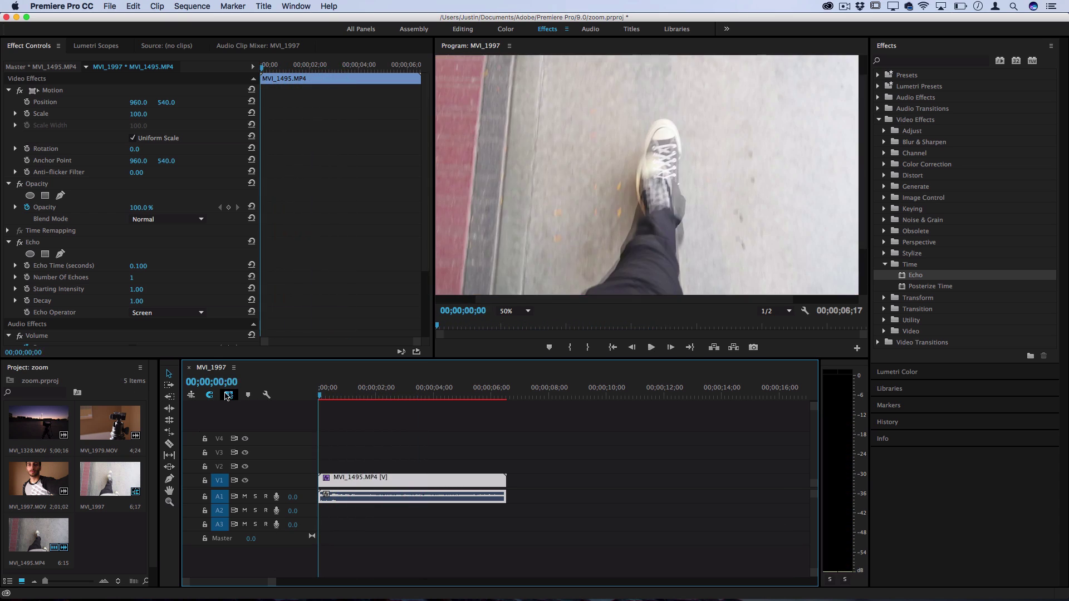
Step: Raise Number Of Echoes to 3 with its slider and preview the clip
click(143, 274)
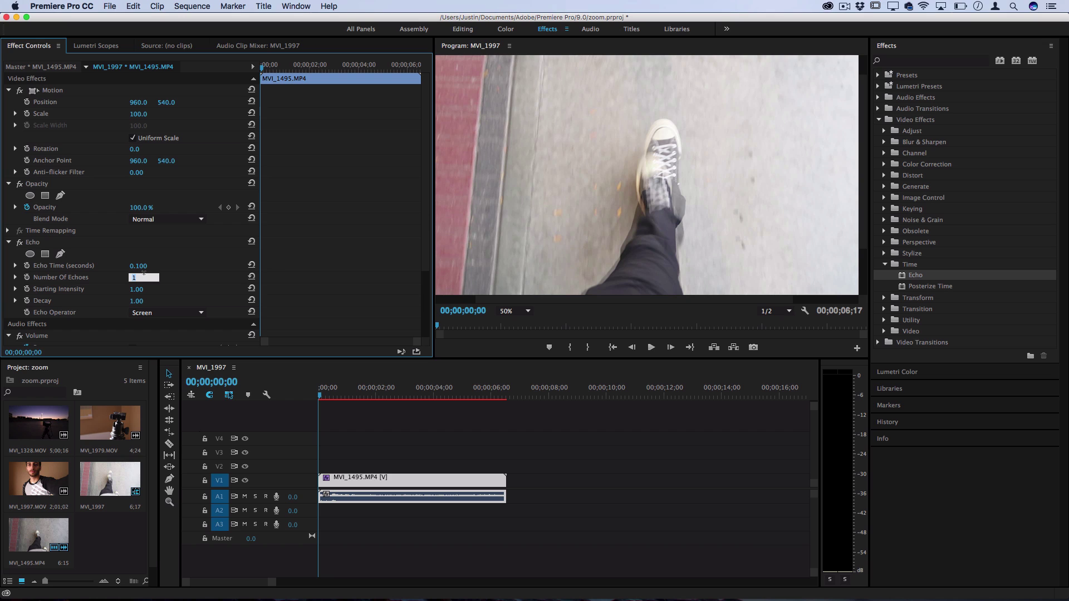
click(16, 278)
click(66, 299)
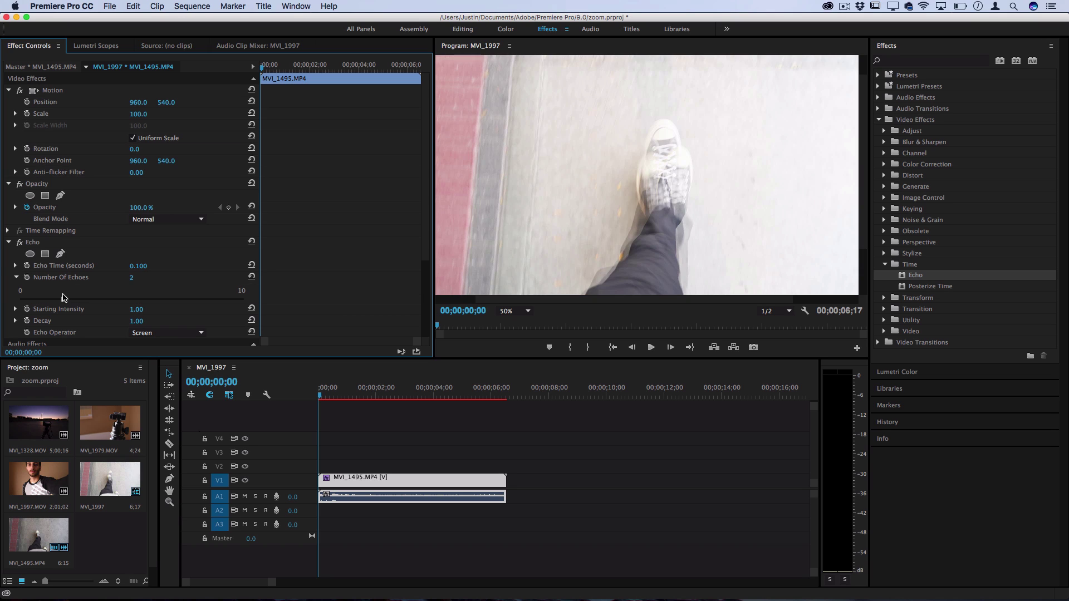
mouse_move(66, 299)
mouse_down()
mouse_move(212, 301)
mouse_move(67, 299)
mouse_move(87, 299)
mouse_up()
click(271, 393)
key(space)
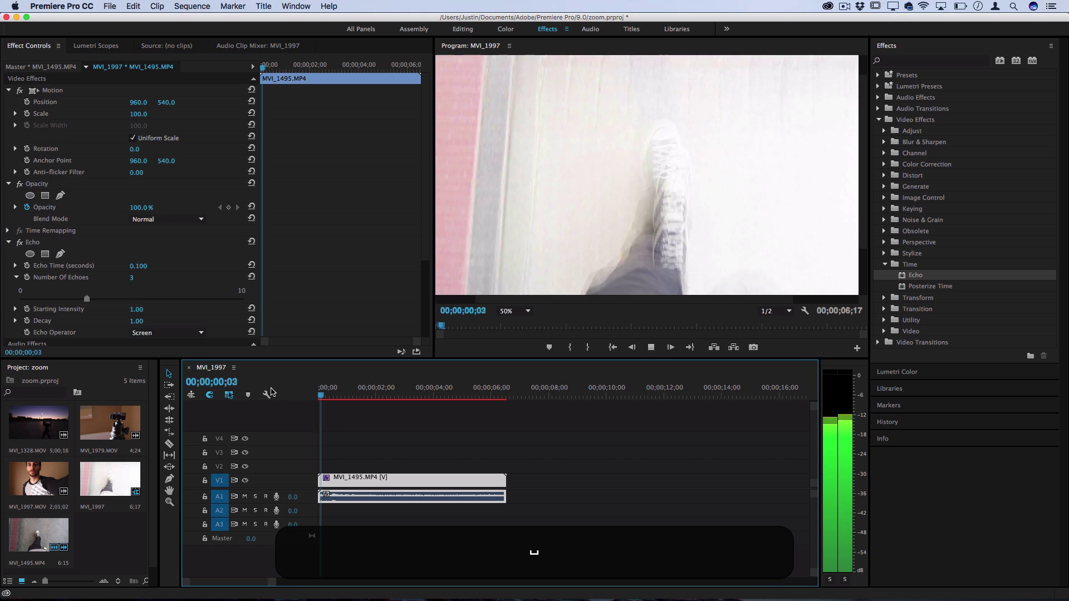
key(space)
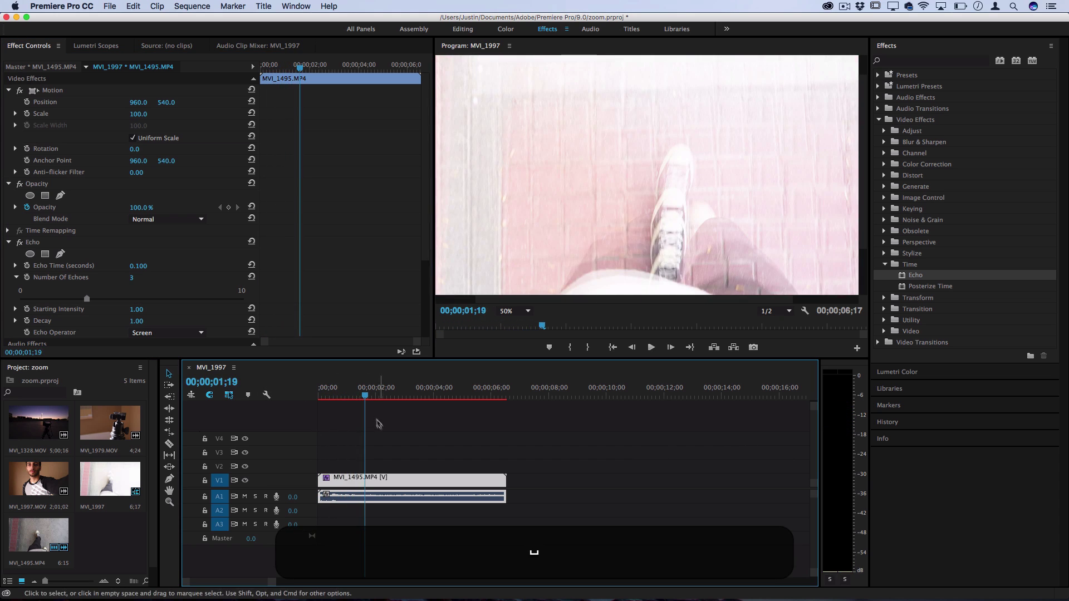
key(Home)
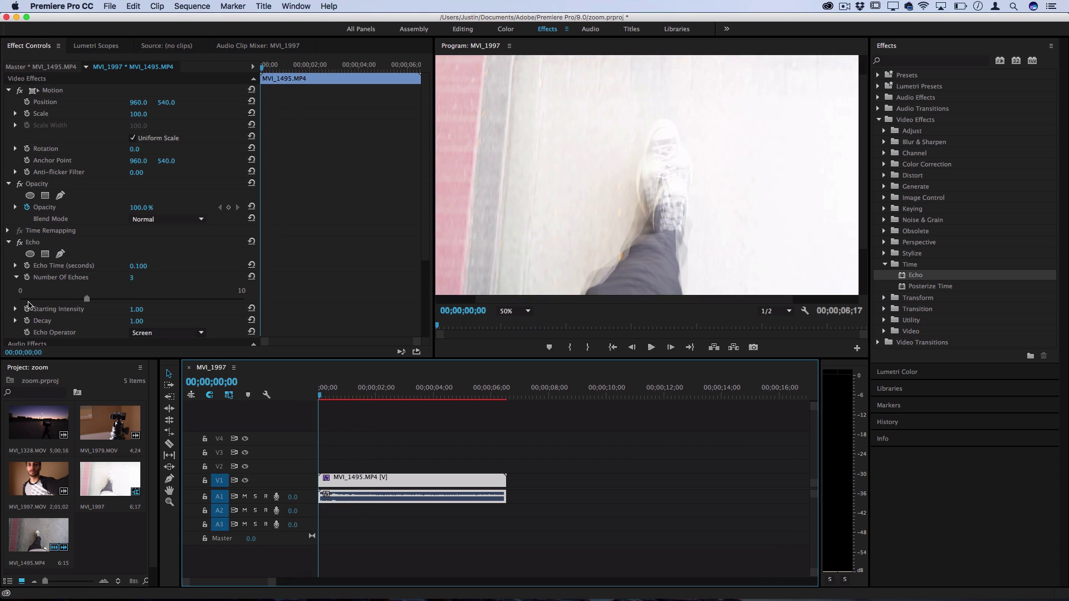
Step: Lower the Decay from 1.00 to 0.50
click(15, 277)
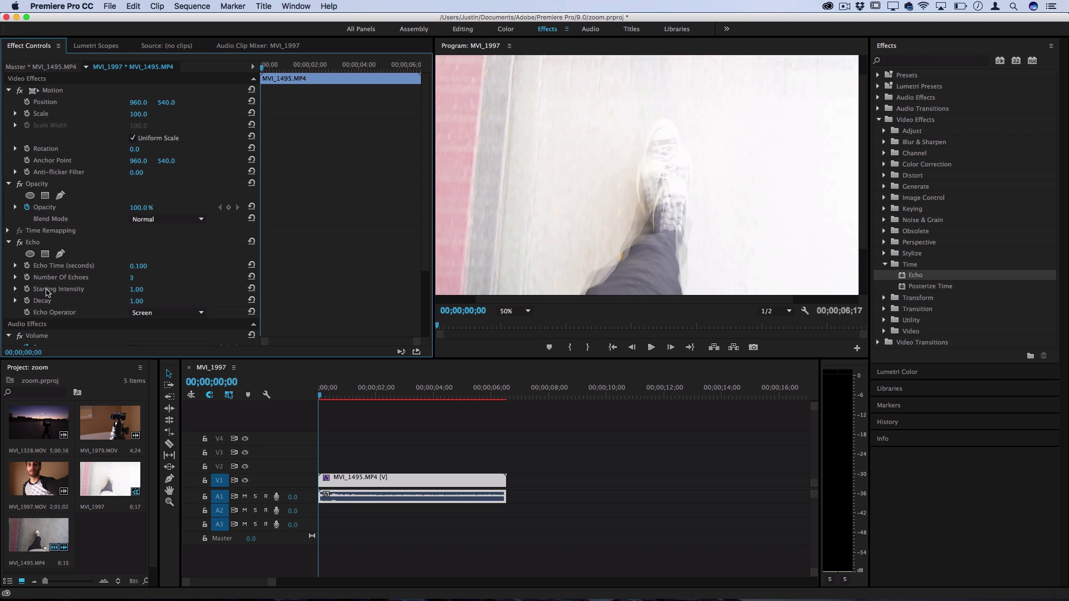
mouse_move(136, 301)
mouse_down()
mouse_move(114, 301)
mouse_move(136, 294)
mouse_up()
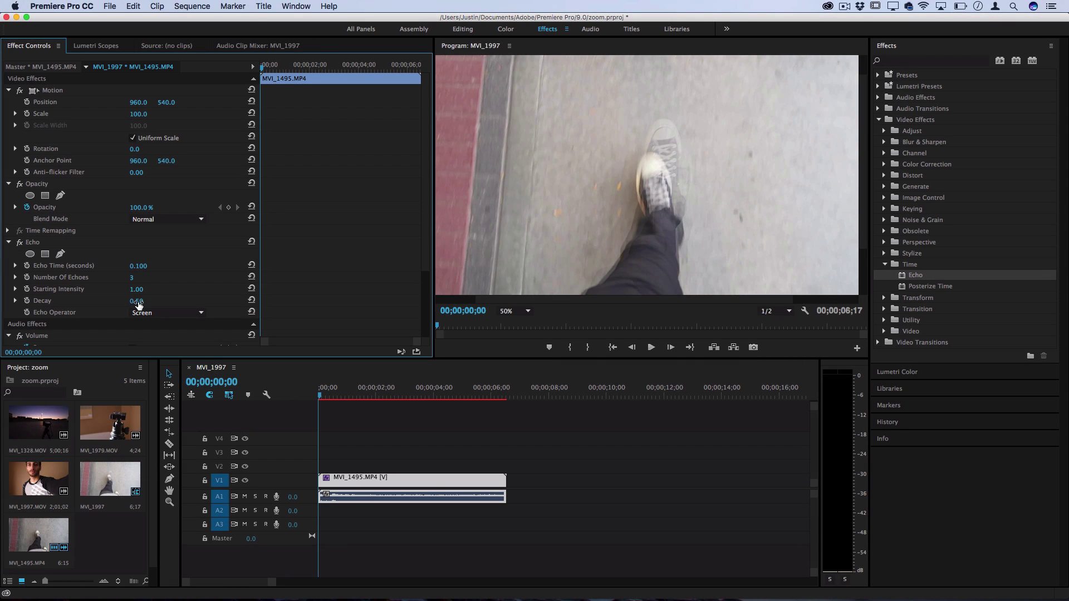
click(137, 302)
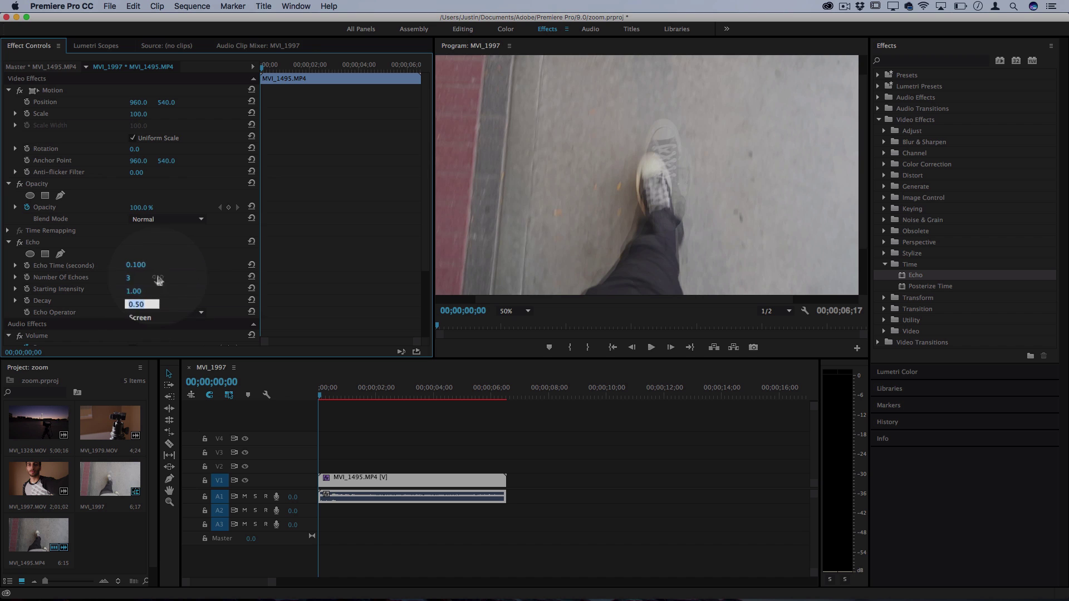
click(131, 278)
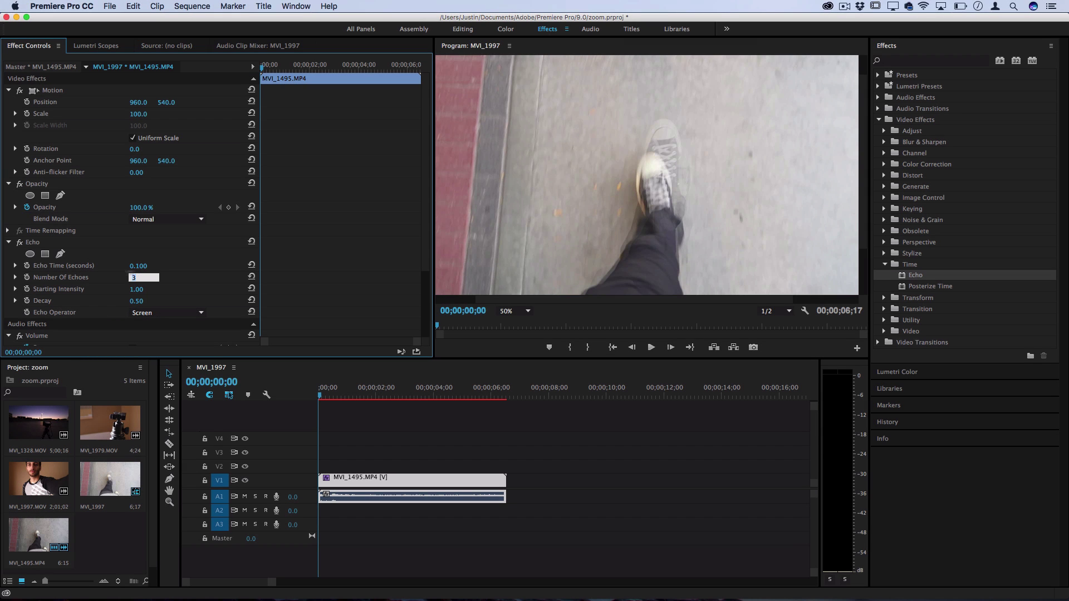
click(310, 396)
key(space)
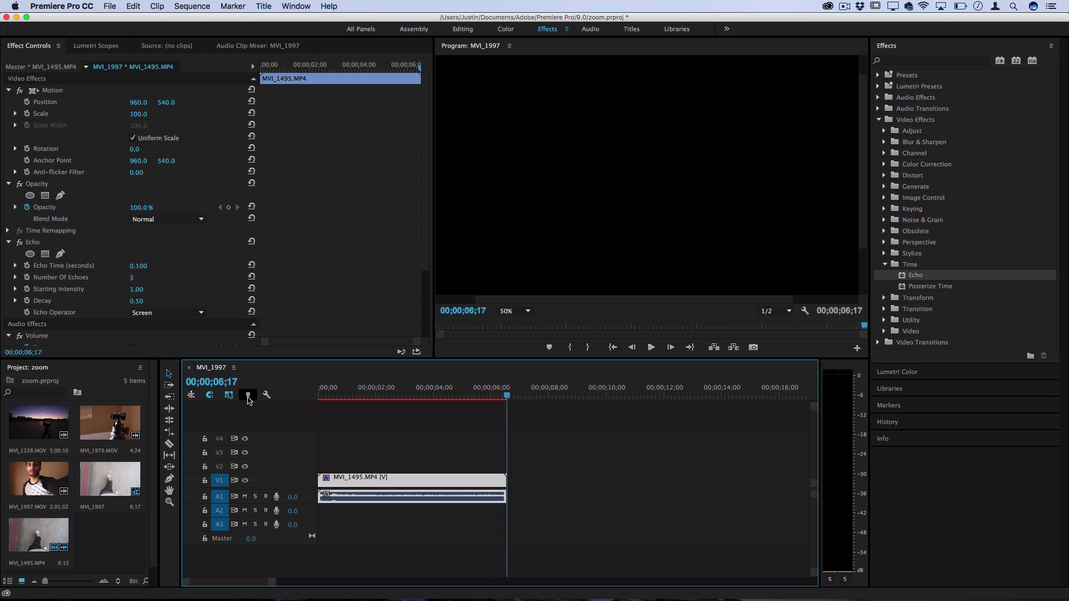
key(space)
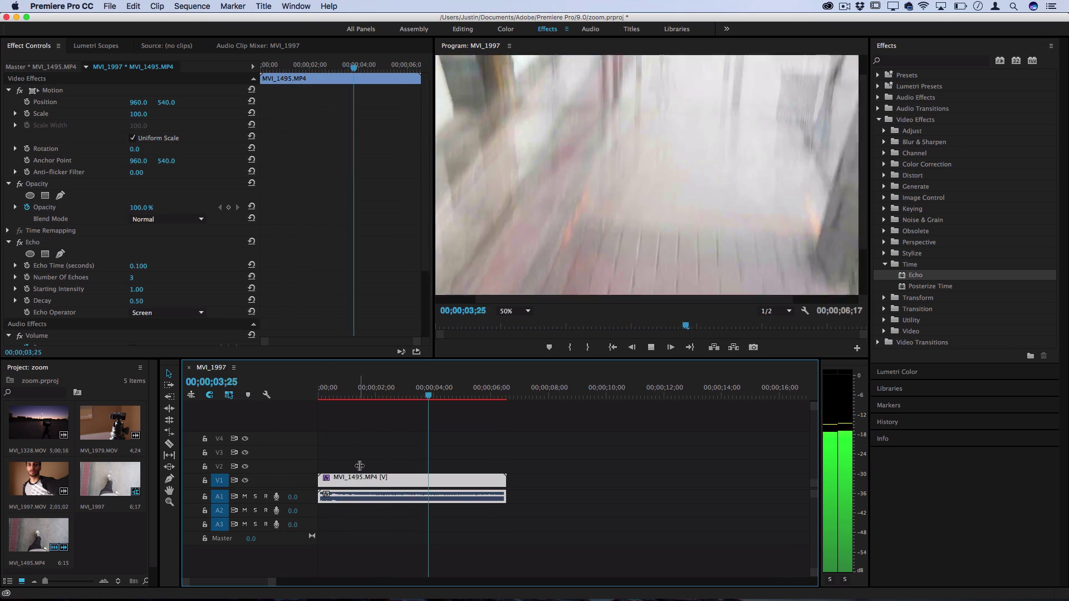
key(space)
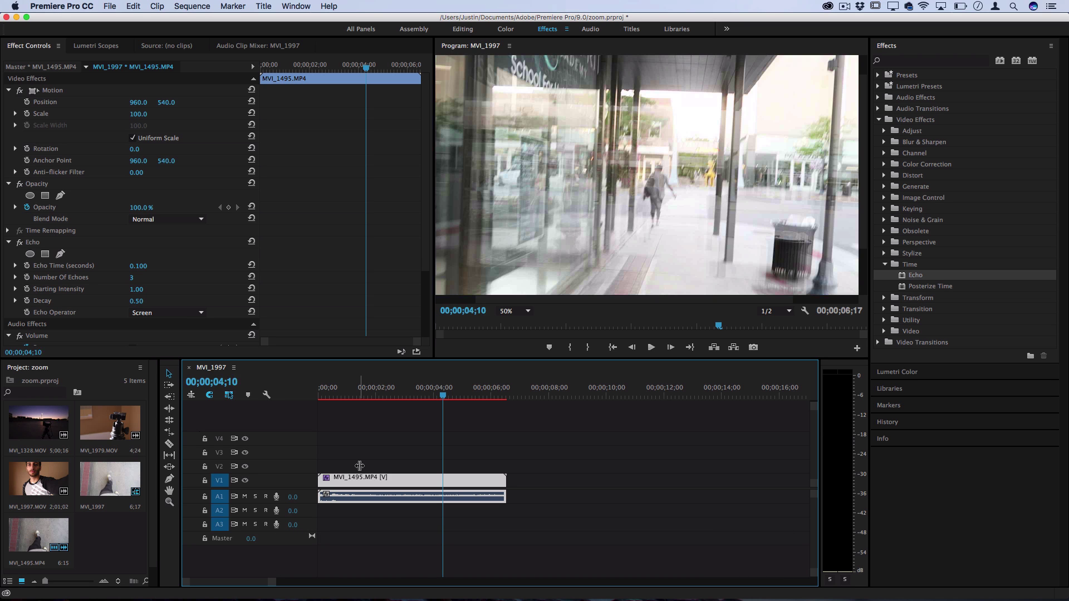
key(Home)
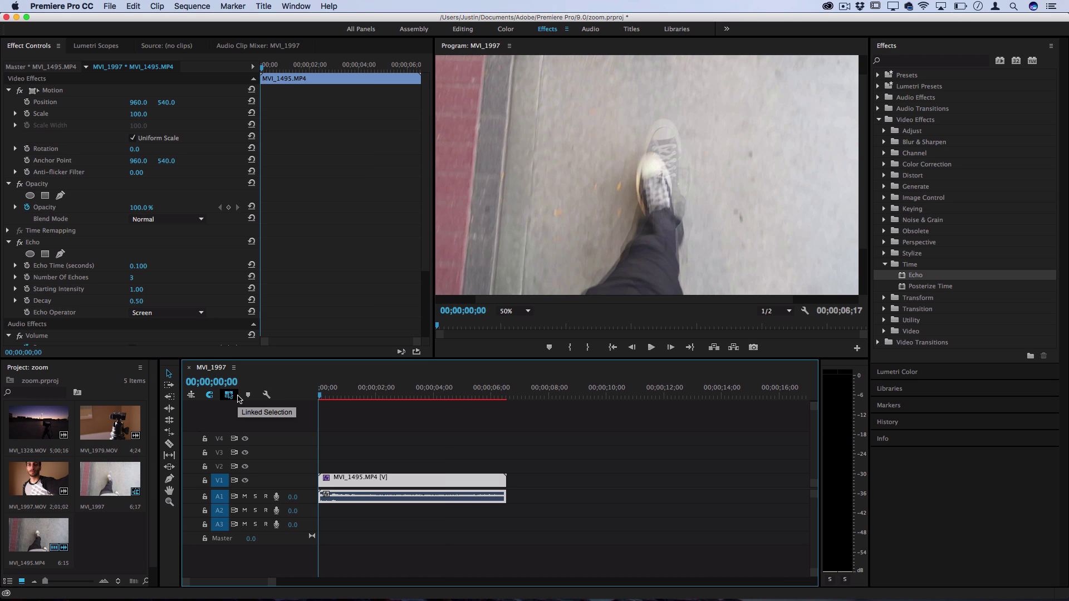
key(space)
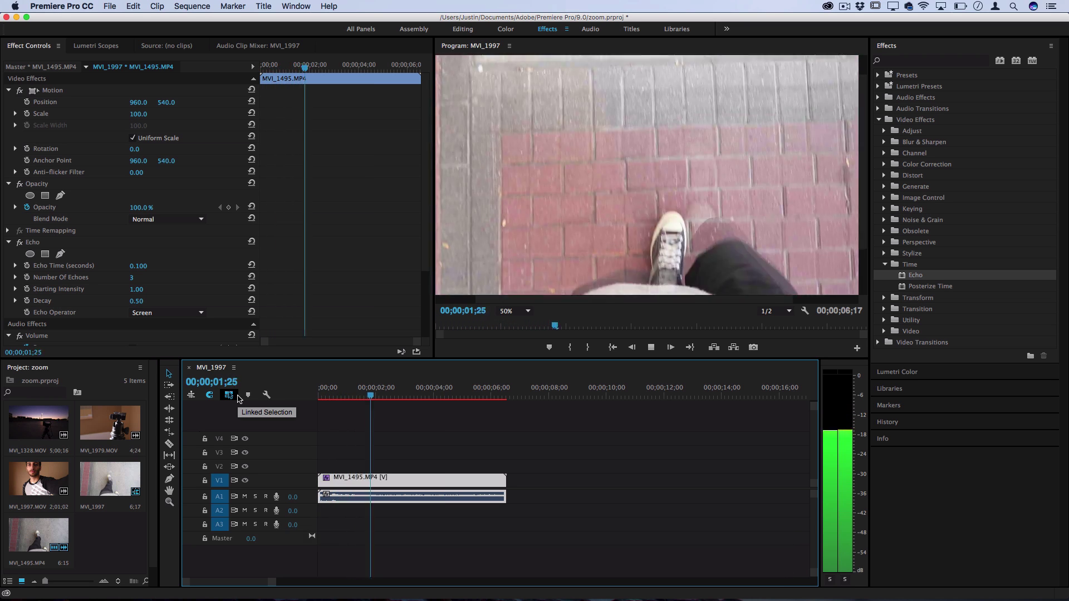
key(space)
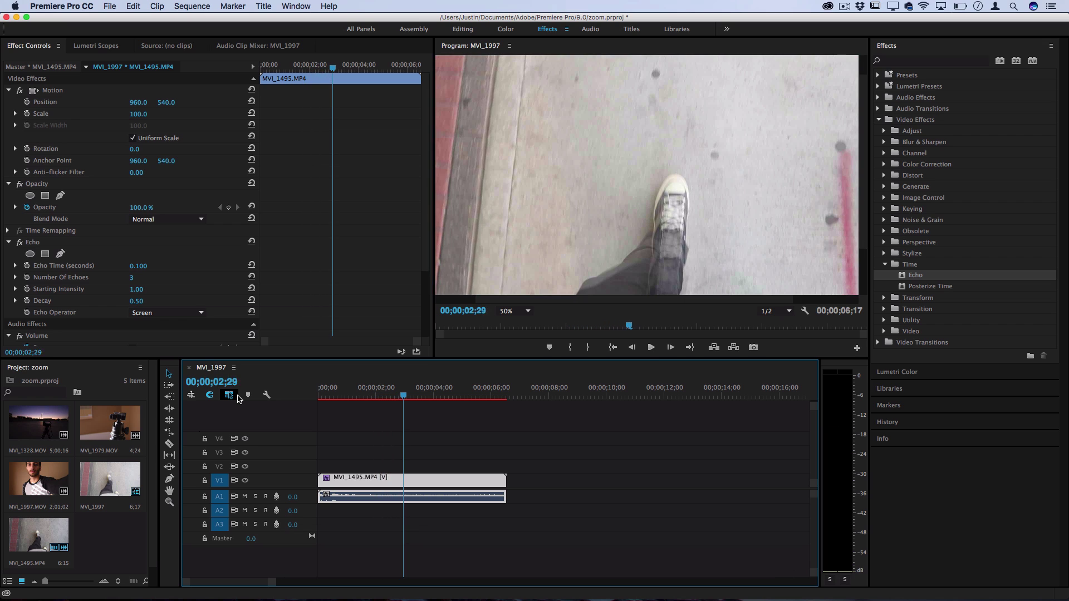